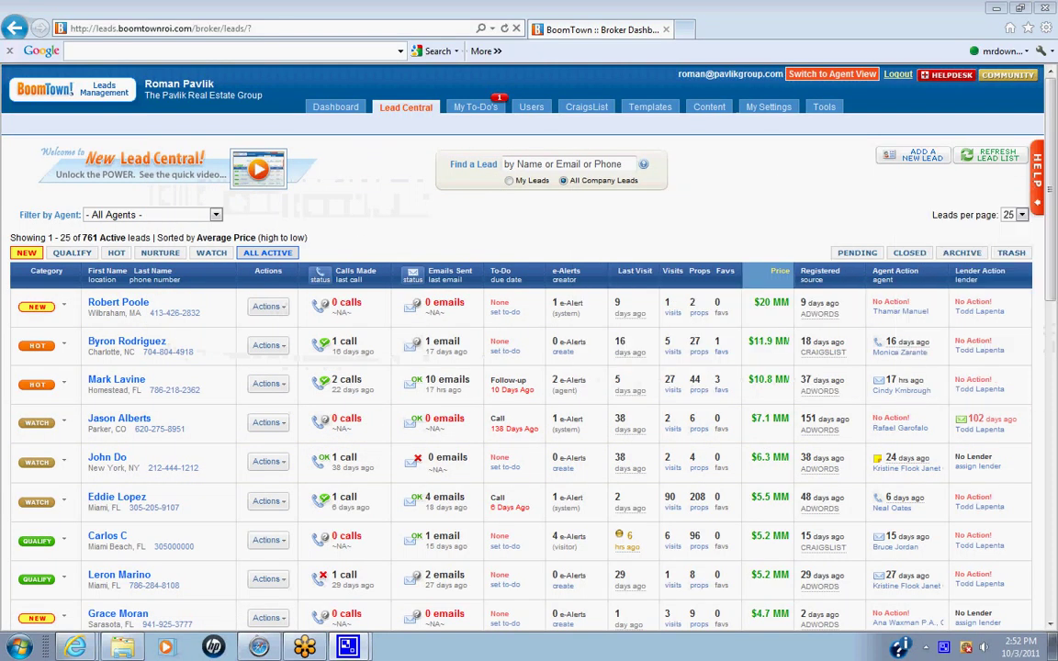
- Drag the BestMiamiRealEstateSearch.com window over the BoomTown Lead Central lead list
{"action": "left_click_drag", "start_coordinate": [1057, 27], "coordinate": [436, 52]}
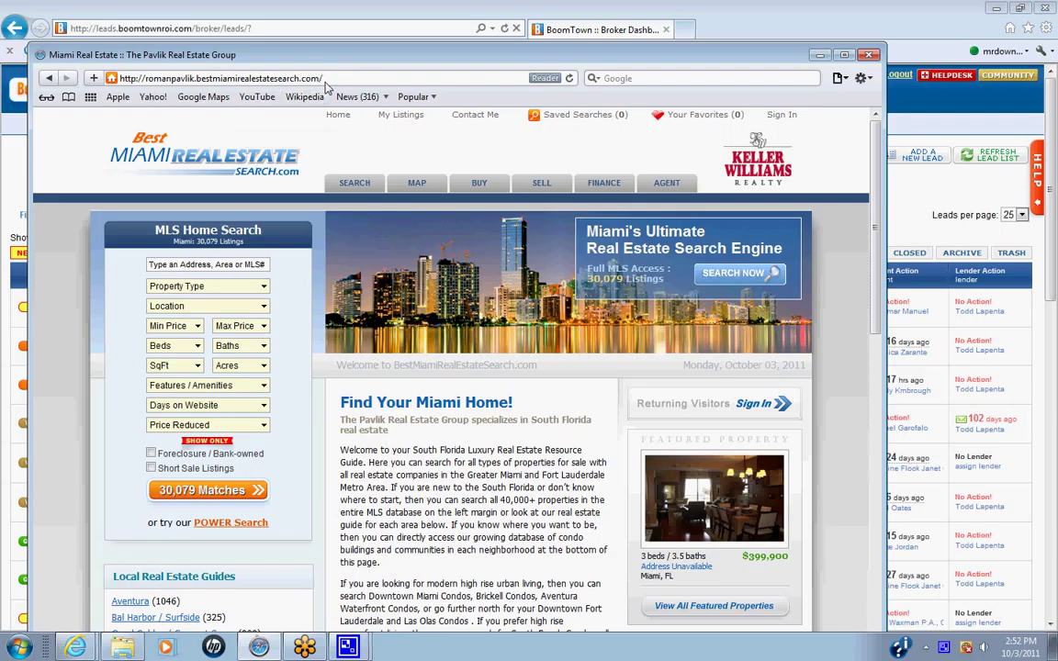
- Scroll down to Local Real Estate Guides and open the Aventura area guide
{"action": "scroll", "coordinate": [266, 367], "scroll_direction": "down", "scroll_amount": 1}
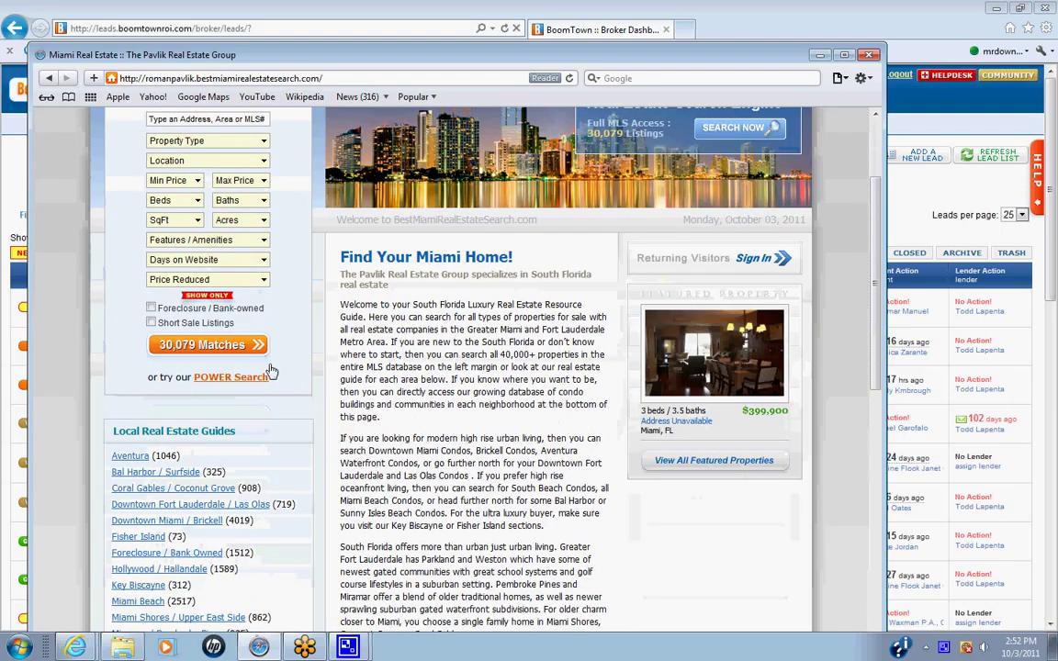
{"action": "scroll", "coordinate": [309, 415], "scroll_direction": "down", "scroll_amount": 4}
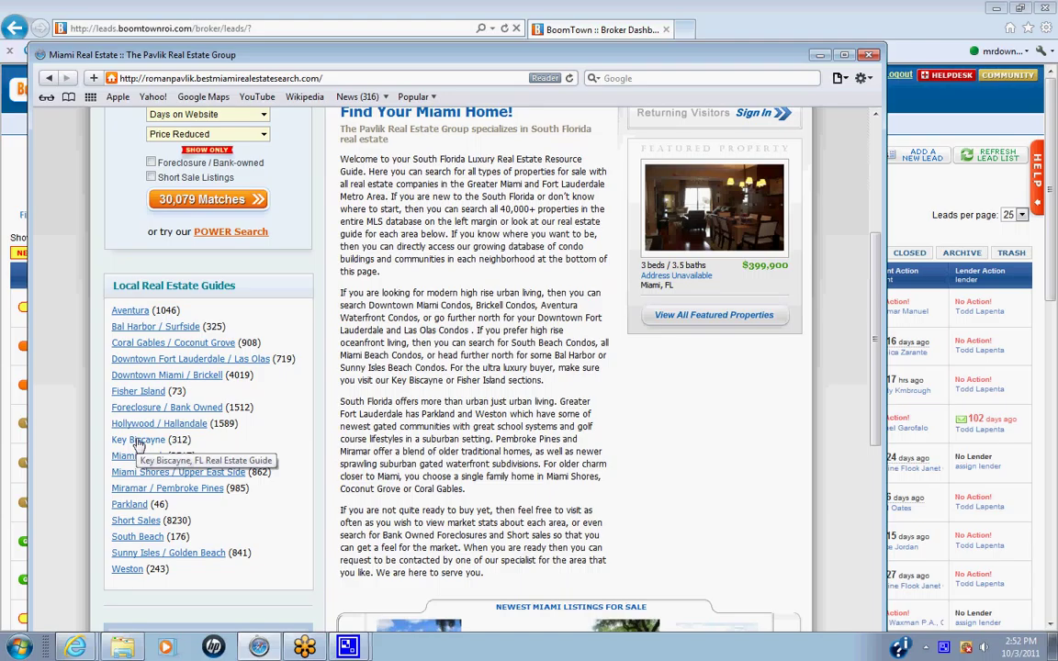
{"action": "left_click", "coordinate": [128, 312]}
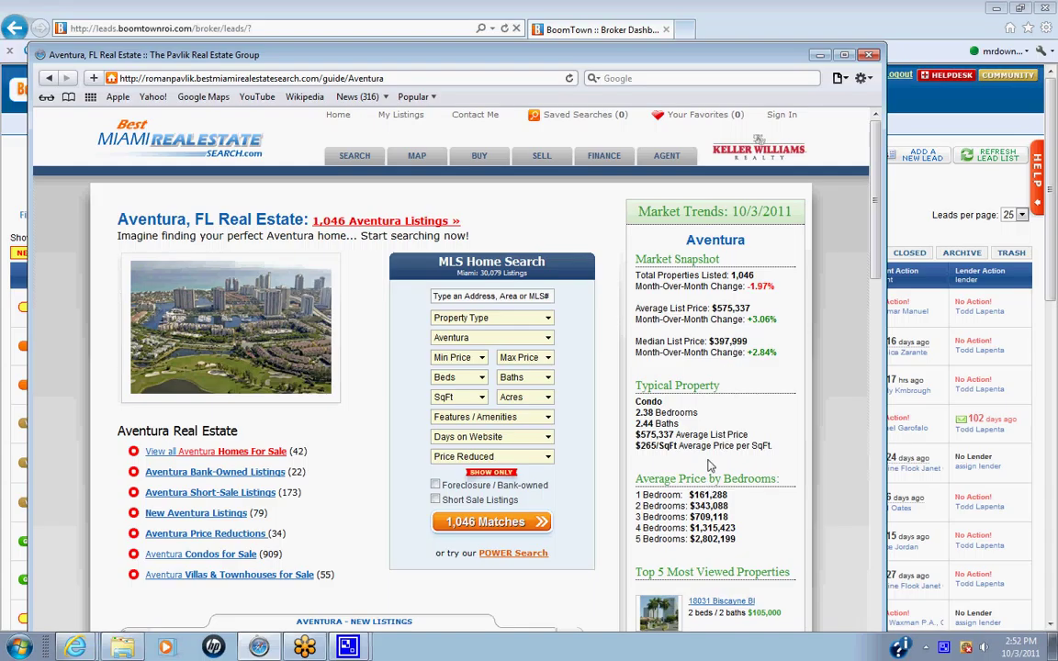
- Review the Aventura guide's Market Trends, New Listings and Neighborhoods, then return to the top
{"action": "scroll", "coordinate": [508, 472], "scroll_direction": "down", "scroll_amount": 3}
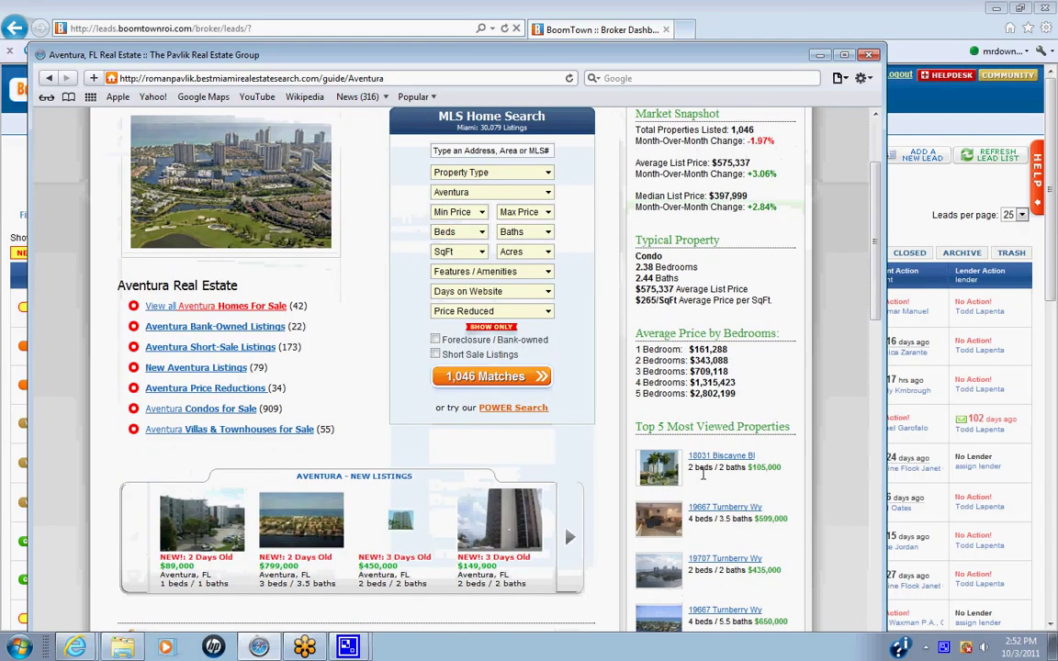
{"action": "scroll", "coordinate": [508, 472], "scroll_direction": "up", "scroll_amount": 3}
{"action": "scroll", "coordinate": [391, 396], "scroll_direction": "down", "scroll_amount": 1}
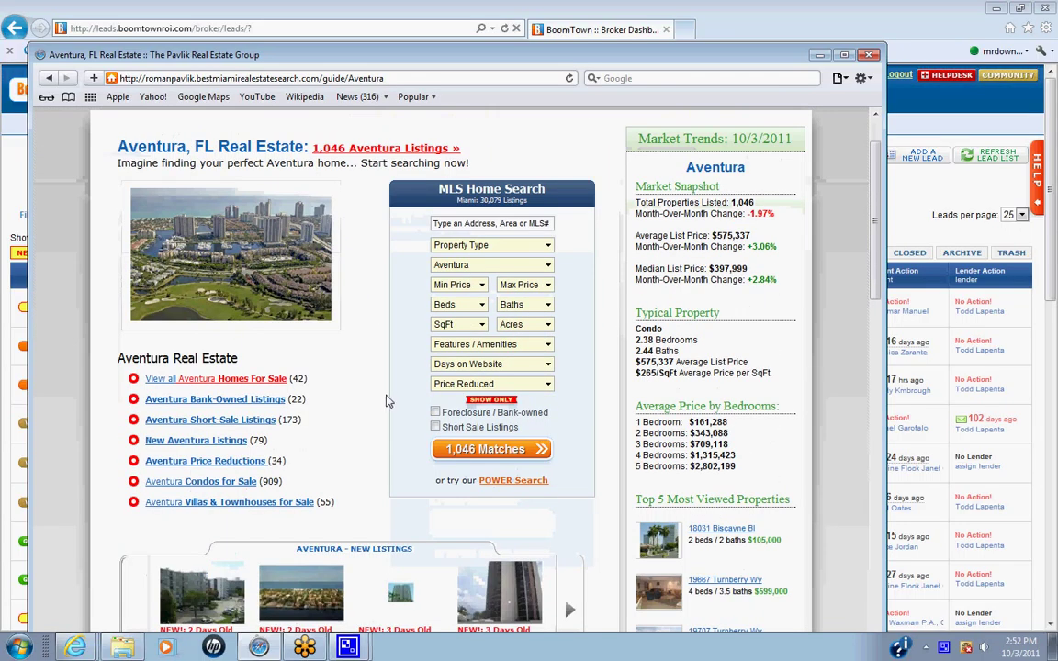
{"action": "scroll", "coordinate": [387, 402], "scroll_direction": "down", "scroll_amount": 1}
{"action": "scroll", "coordinate": [386, 401], "scroll_direction": "down", "scroll_amount": 3}
{"action": "scroll", "coordinate": [339, 472], "scroll_direction": "down", "scroll_amount": 2}
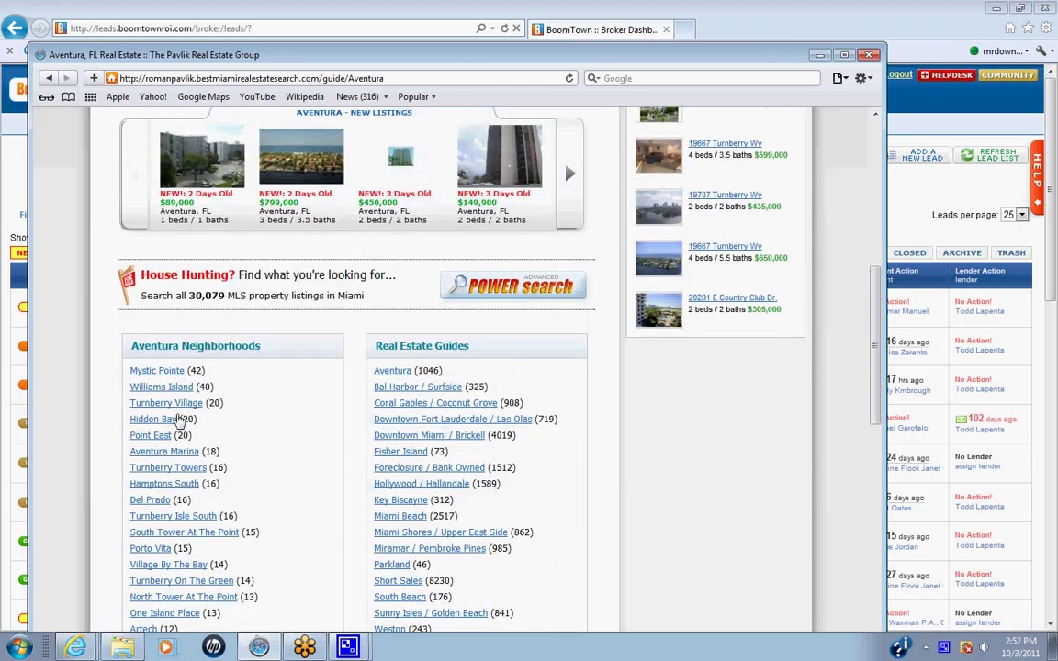
{"action": "scroll", "coordinate": [179, 469], "scroll_direction": "up", "scroll_amount": 1}
{"action": "scroll", "coordinate": [368, 464], "scroll_direction": "up", "scroll_amount": 3}
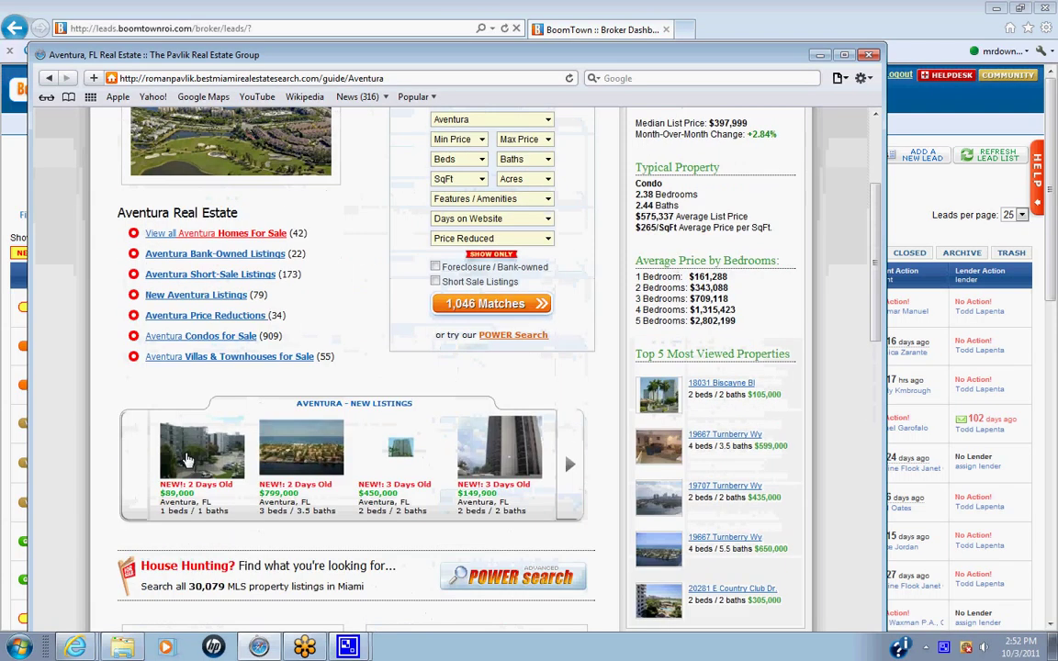
{"action": "scroll", "coordinate": [486, 461], "scroll_direction": "up", "scroll_amount": 2}
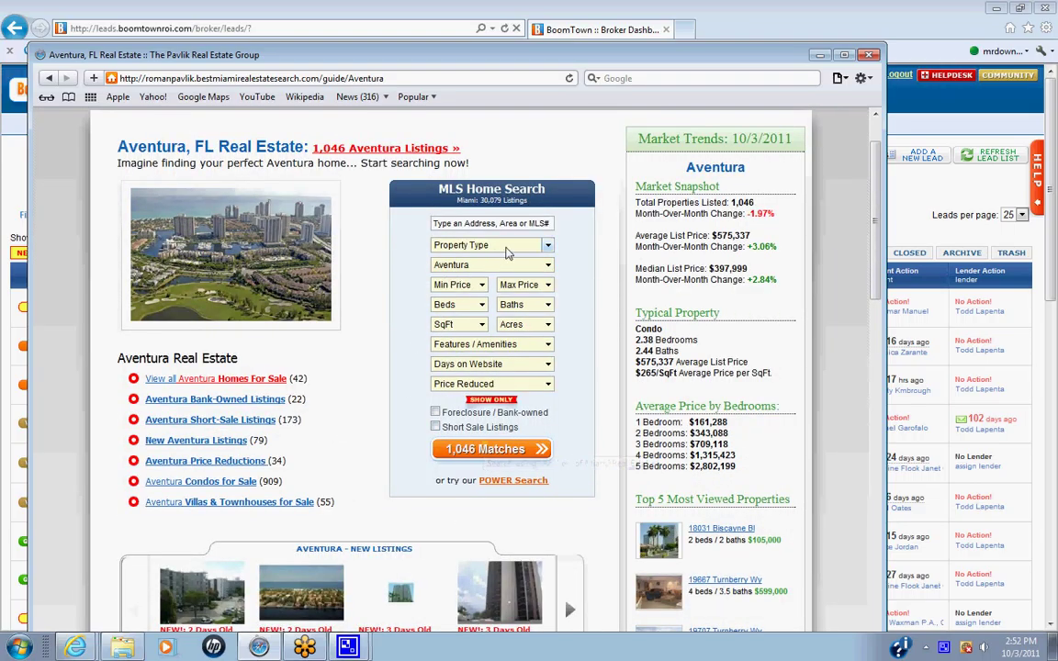
- Limit the Aventura search to condos priced $250,000 to $300,000
{"action": "left_click", "coordinate": [548, 245]}
{"action": "left_click", "coordinate": [455, 294]}
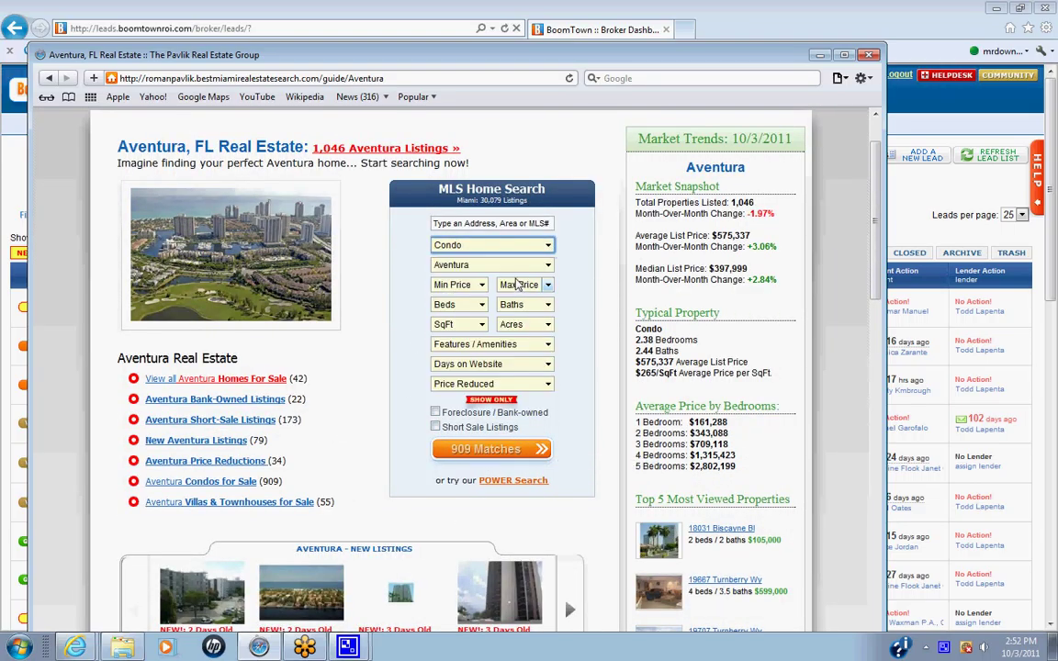
{"action": "left_click", "coordinate": [473, 285]}
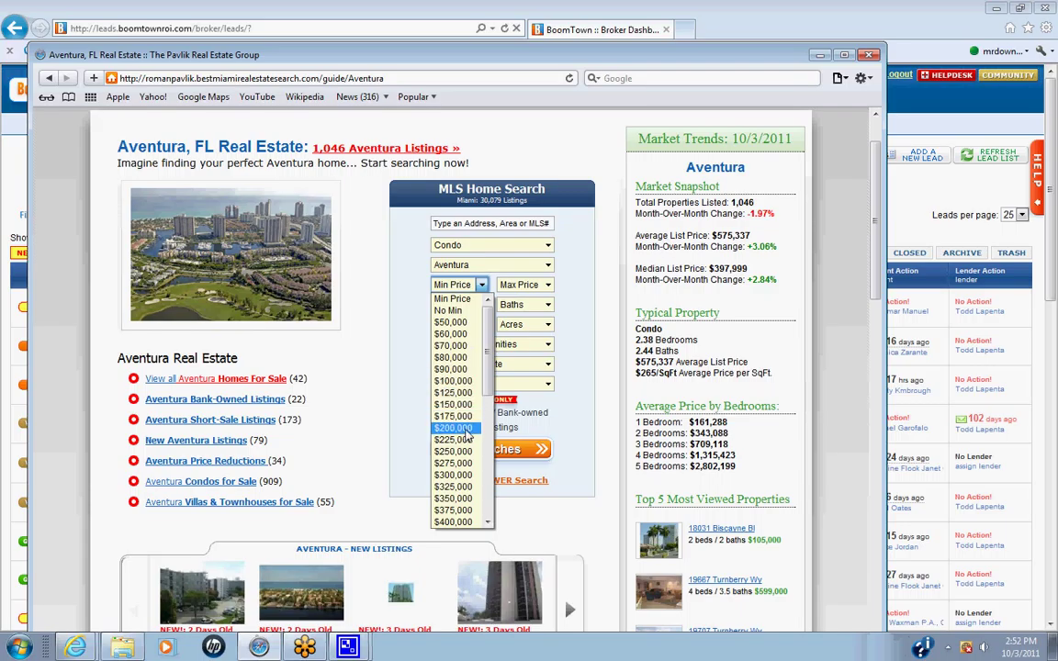
{"action": "left_click", "coordinate": [454, 418]}
{"action": "left_click", "coordinate": [529, 285]}
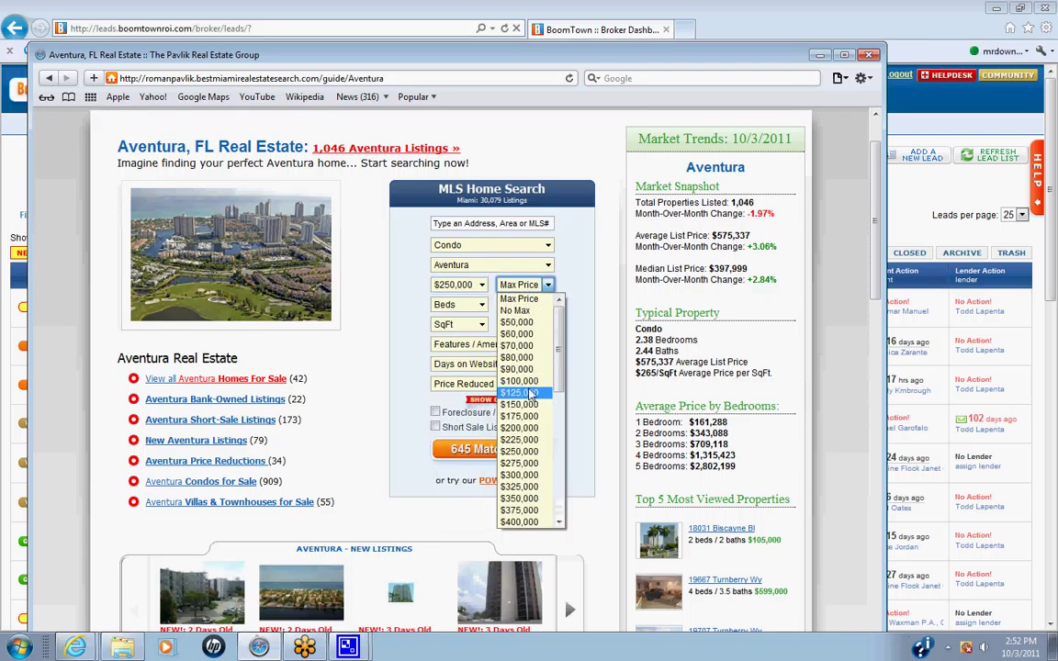
{"action": "left_click", "coordinate": [530, 476]}
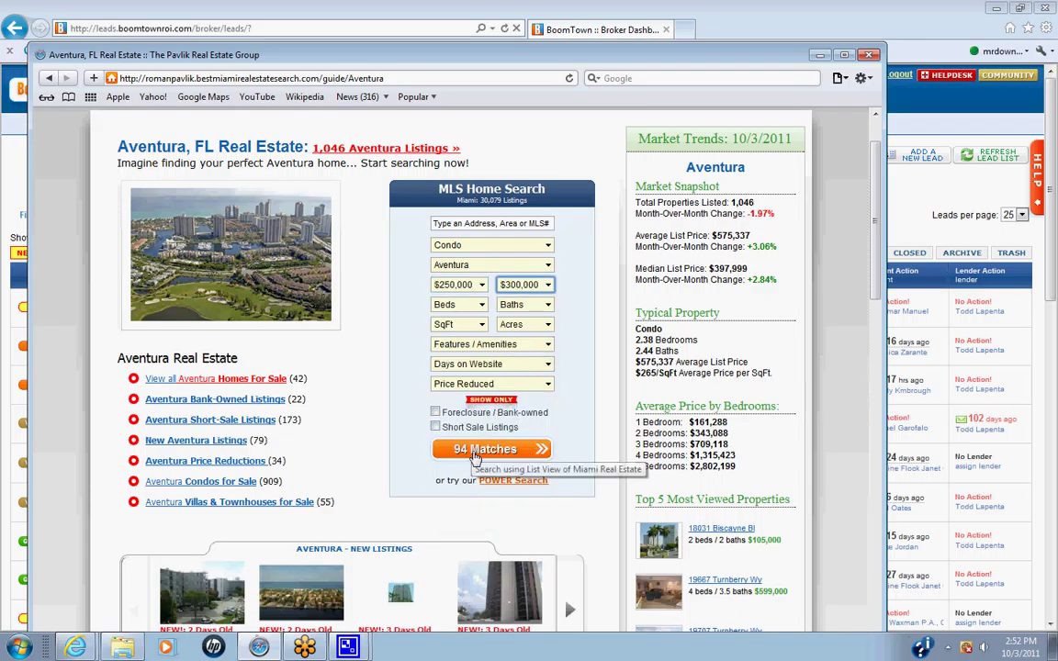
- Require 2+ beds and 2+ baths and run the search for 75 matches
{"action": "left_click", "coordinate": [457, 305]}
{"action": "left_click", "coordinate": [455, 340]}
{"action": "left_click", "coordinate": [524, 304]}
{"action": "left_click", "coordinate": [524, 340]}
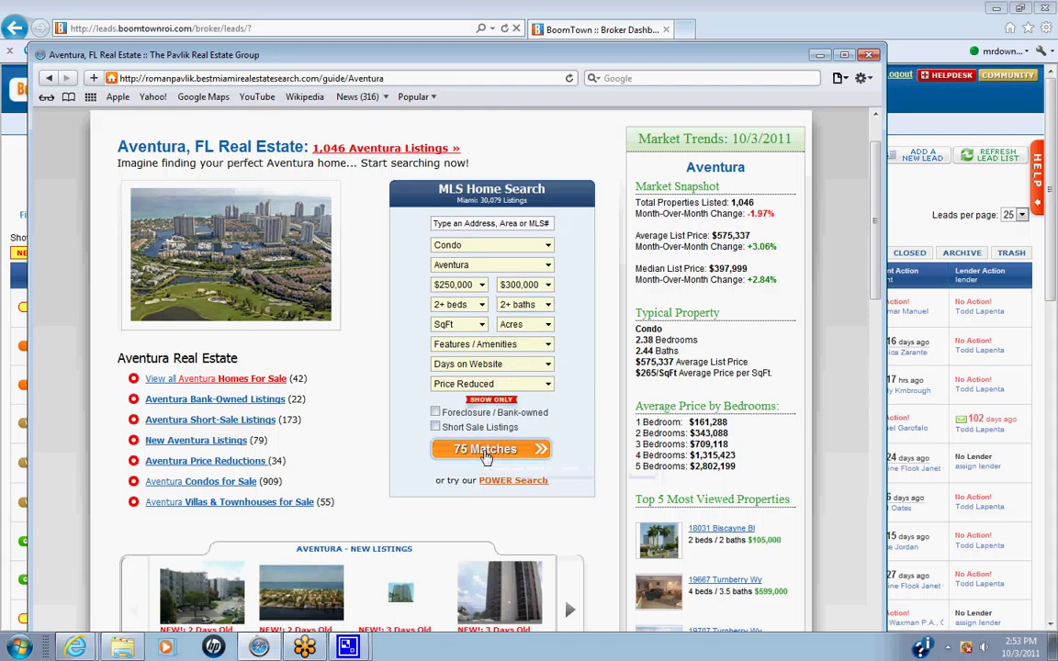
{"action": "left_click", "coordinate": [492, 449]}
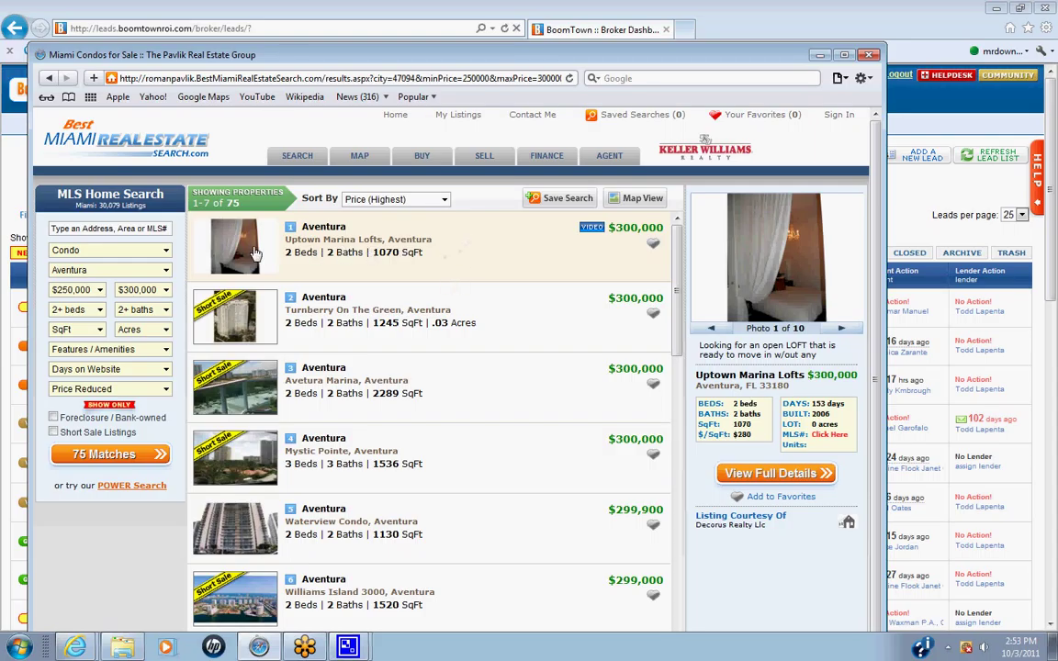
- View the $300,000 Uptown Marina Lofts condo's full details, then go back to the results
{"action": "left_click", "coordinate": [757, 475]}
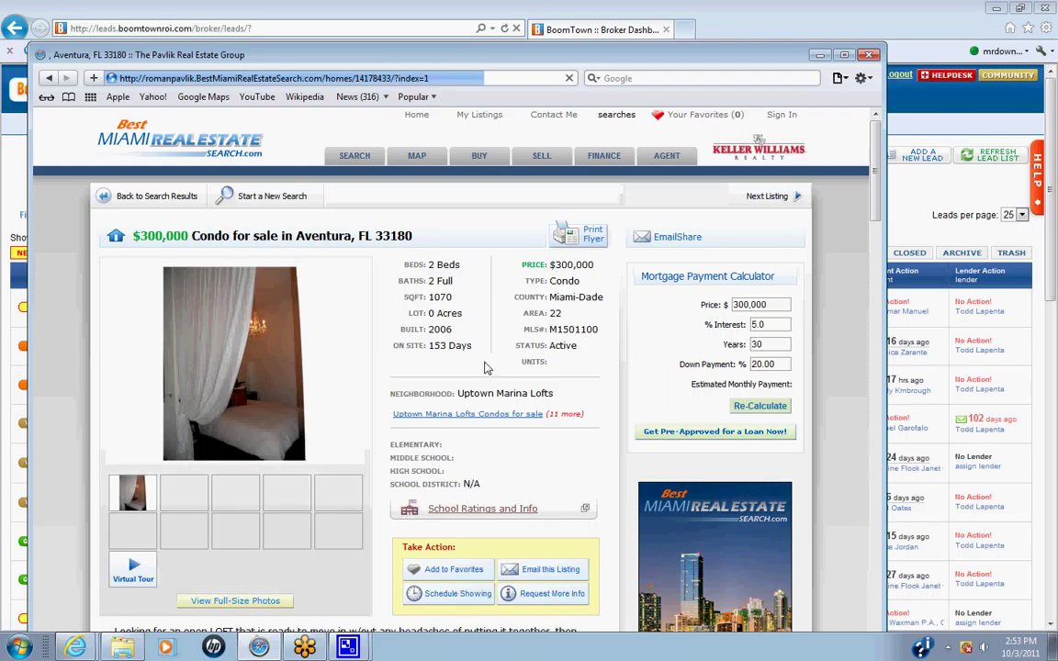
{"action": "scroll", "coordinate": [363, 358], "scroll_direction": "down", "scroll_amount": 2}
{"action": "scroll", "coordinate": [349, 368], "scroll_direction": "down", "scroll_amount": 1}
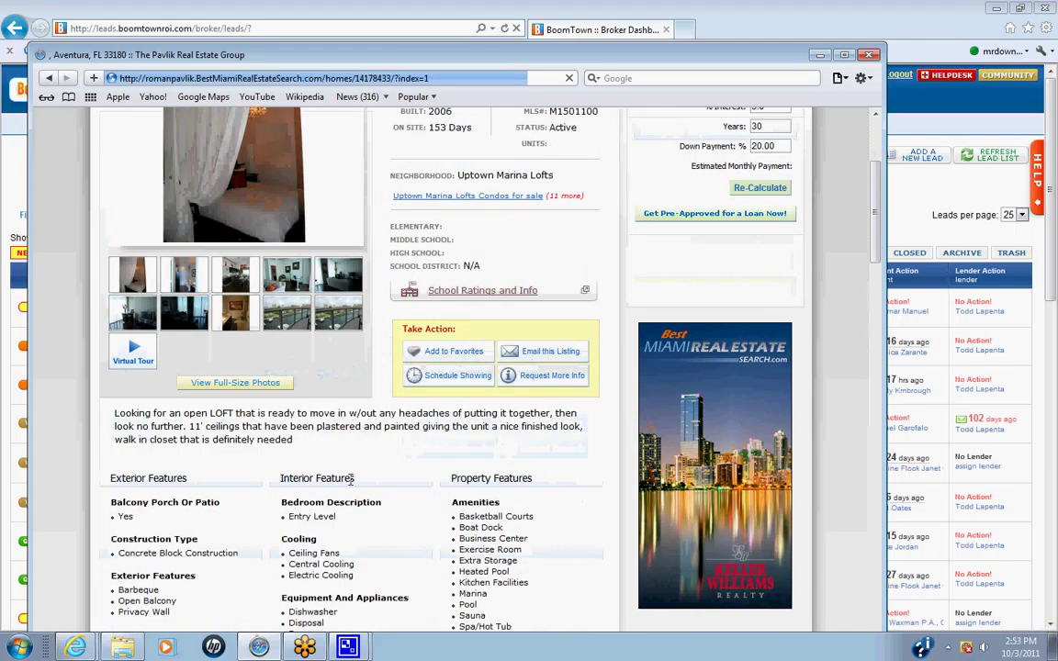
{"action": "scroll", "coordinate": [350, 479], "scroll_direction": "up", "scroll_amount": 3}
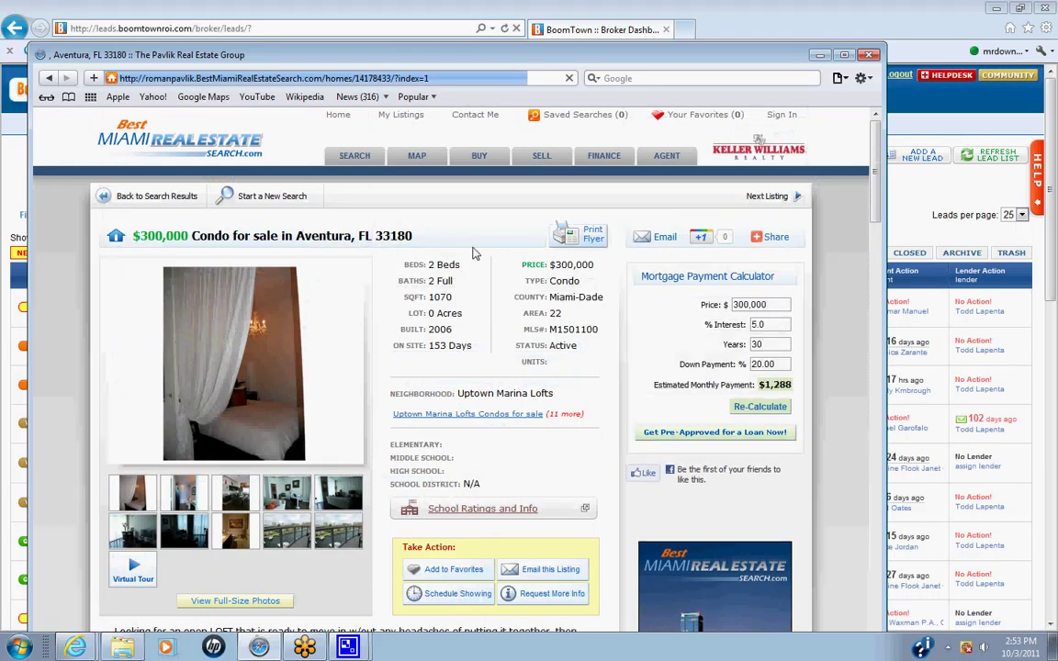
{"action": "left_click", "coordinate": [147, 196]}
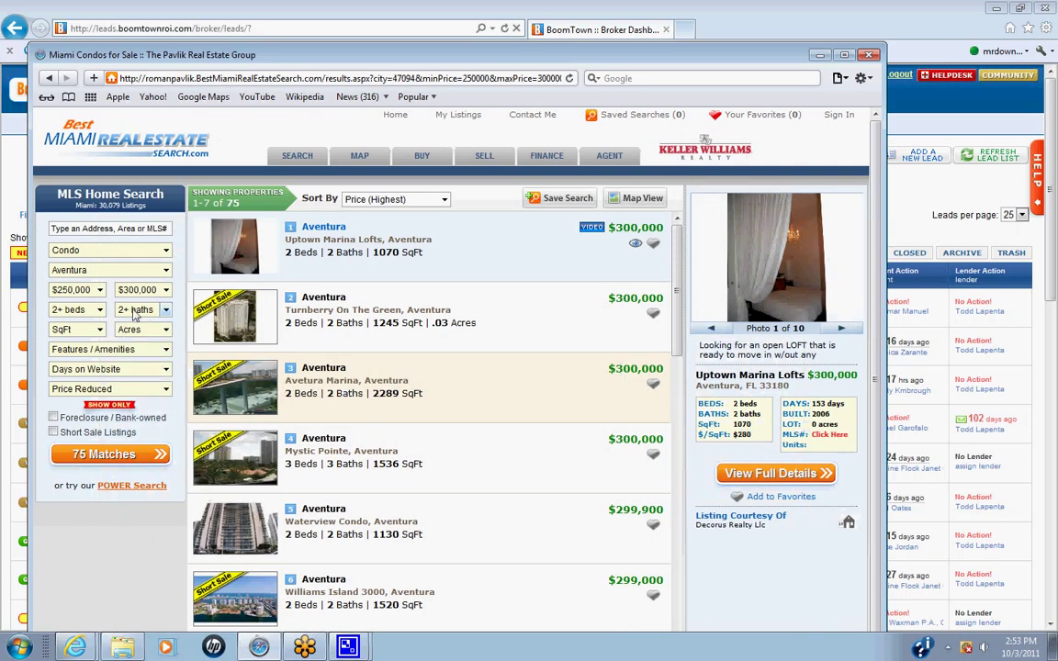
- Change the maximum price to $225,000 and rerun the search, getting 26 matches
{"action": "left_click", "coordinate": [151, 290]}
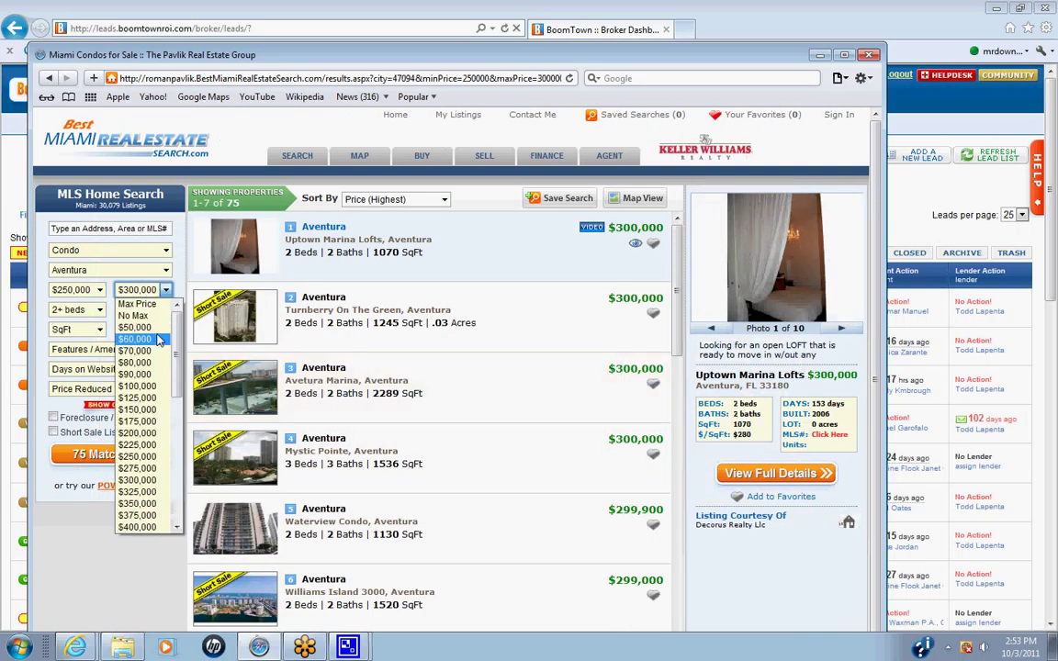
{"action": "left_click", "coordinate": [138, 491]}
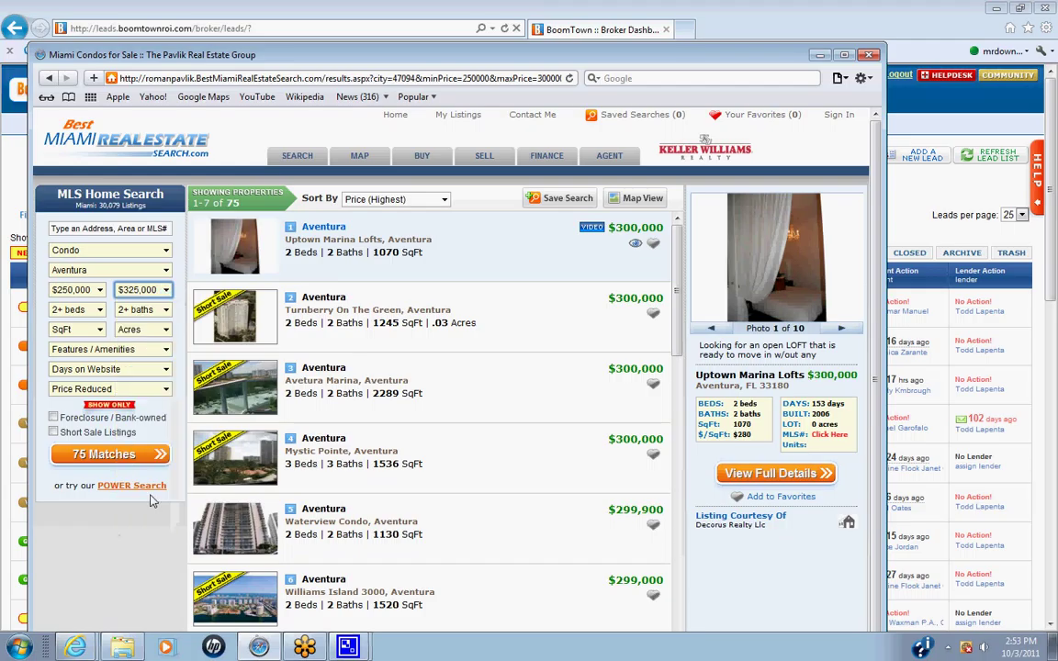
{"action": "left_click", "coordinate": [152, 288]}
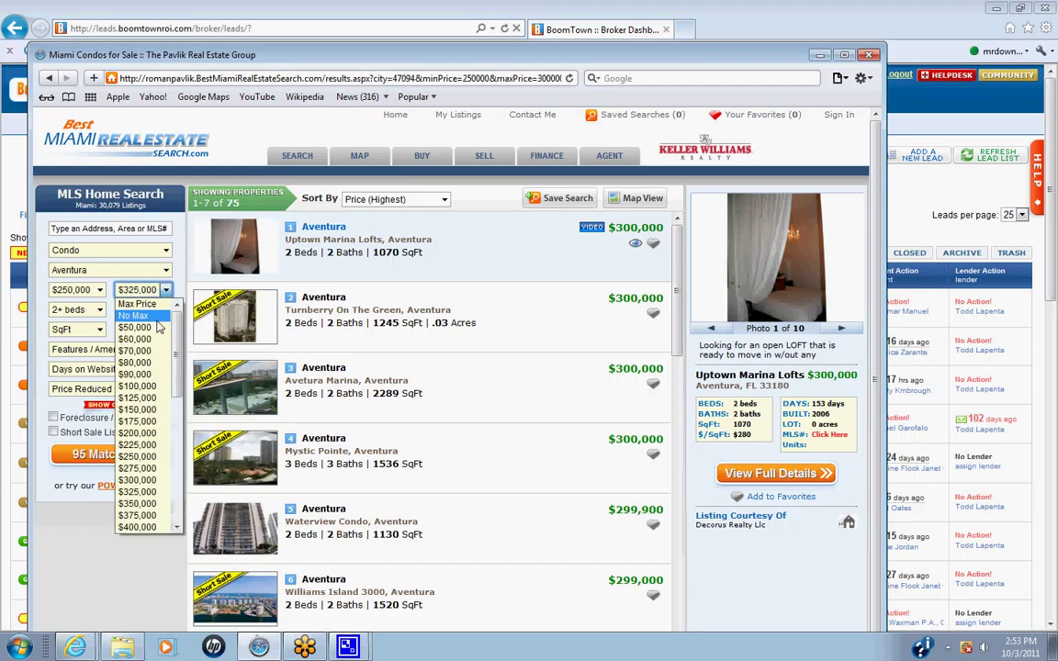
{"action": "left_click", "coordinate": [138, 445]}
{"action": "left_click", "coordinate": [124, 455]}
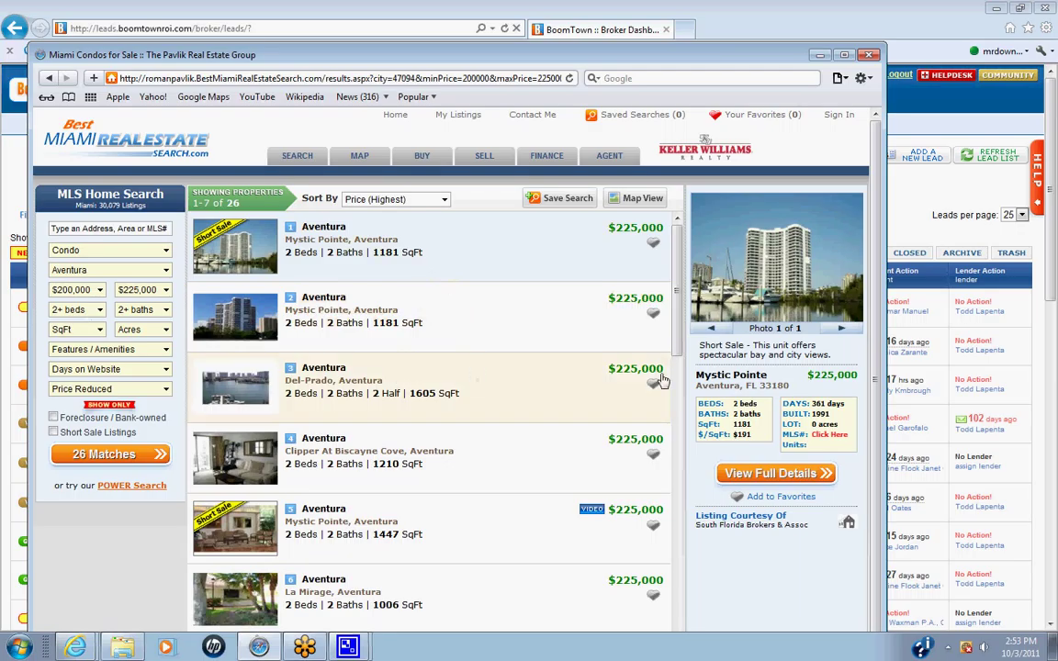
- Preview the Mystic Pointe and Del-Prado listings and open Del-Prado's full details
{"action": "left_click", "coordinate": [255, 302]}
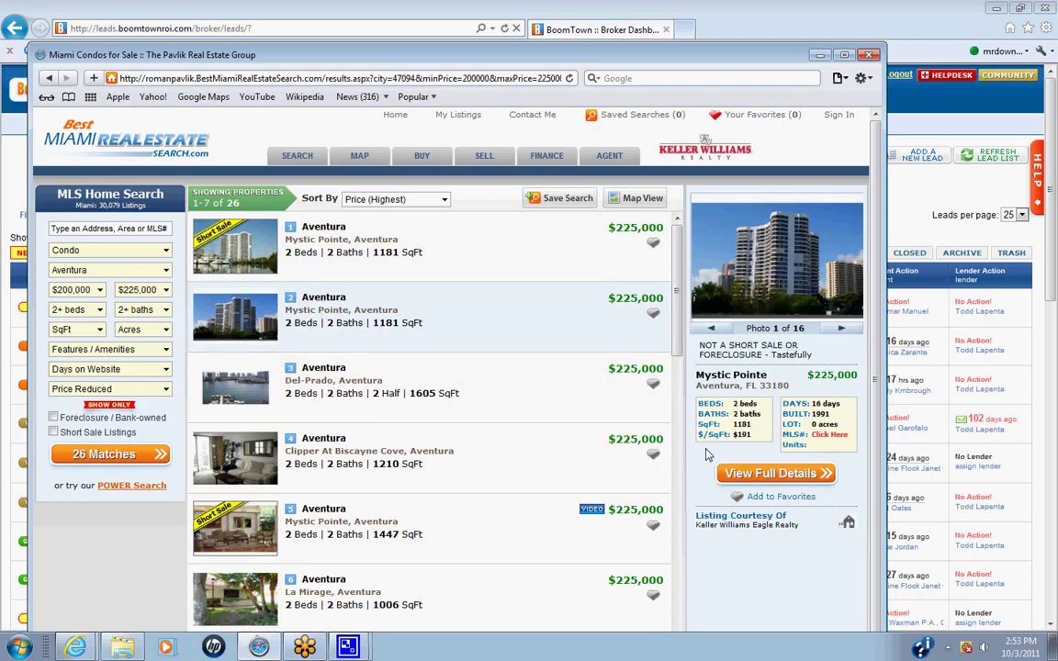
{"action": "left_click", "coordinate": [500, 398]}
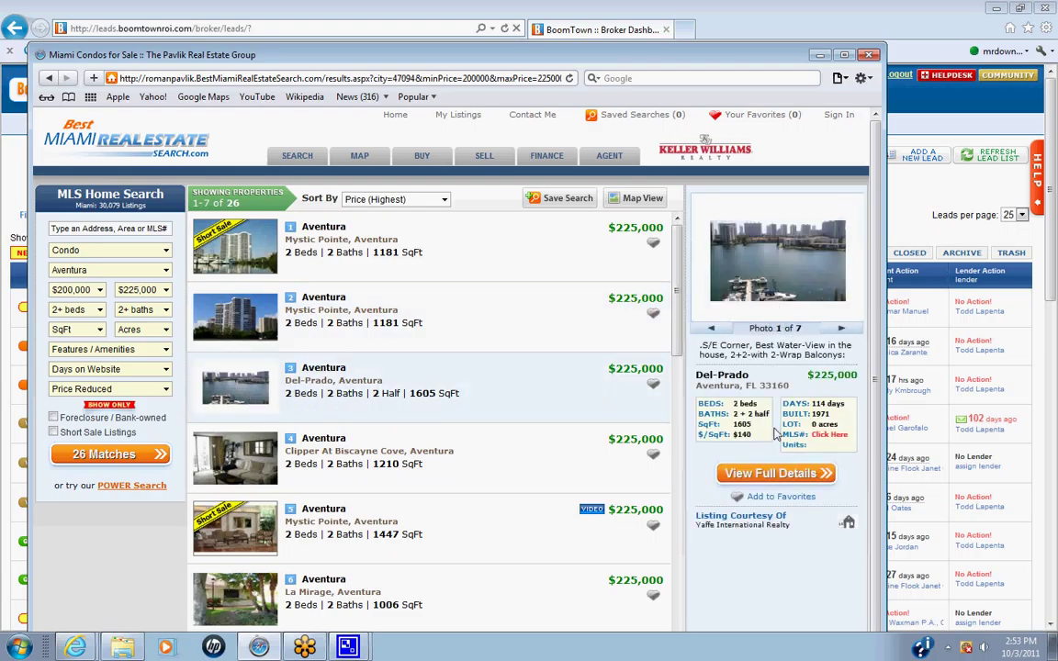
{"action": "left_click", "coordinate": [752, 472]}
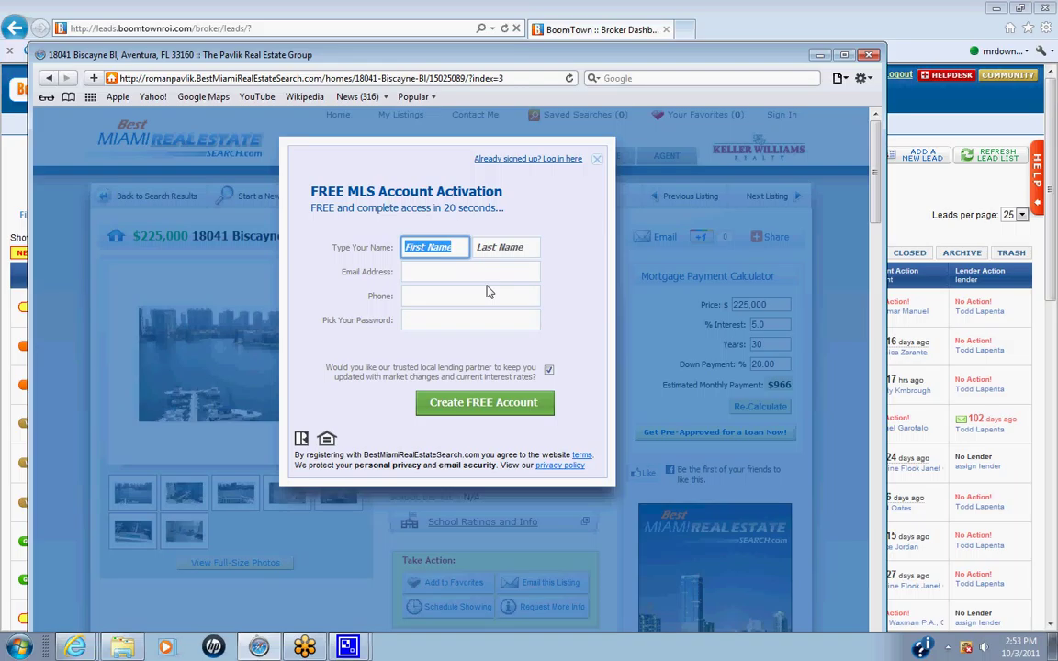
- Fill the FREE MLS Account Activation form with the test lead's name, email, phone and password, and submit
{"action": "type", "text": "Roman"}
{"action": "key", "text": "Tab"}
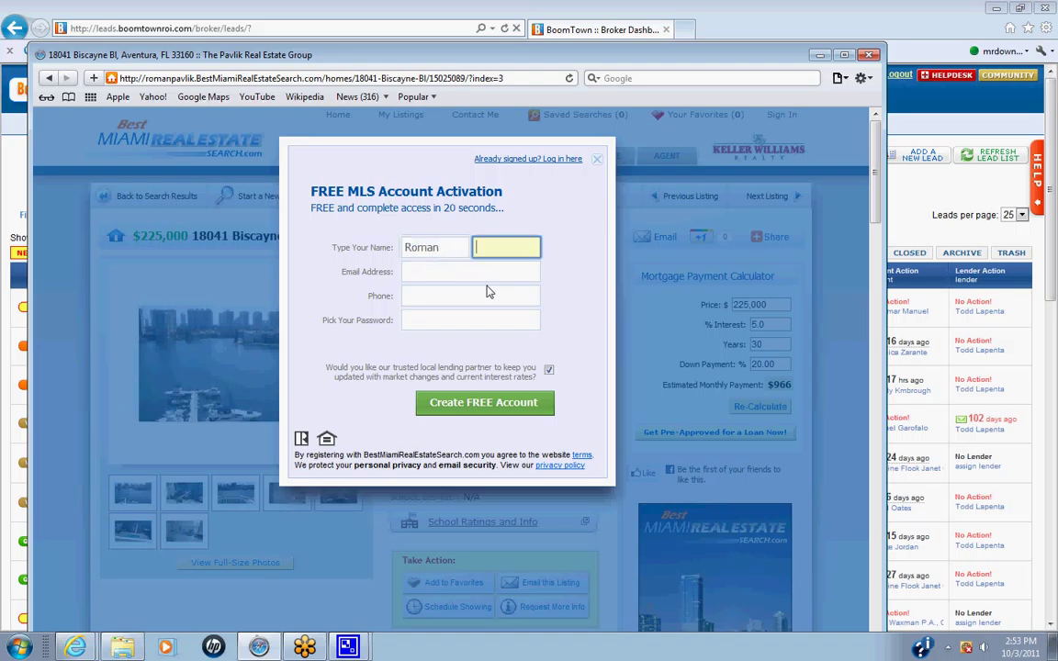
{"action": "key", "text": "Tab"}
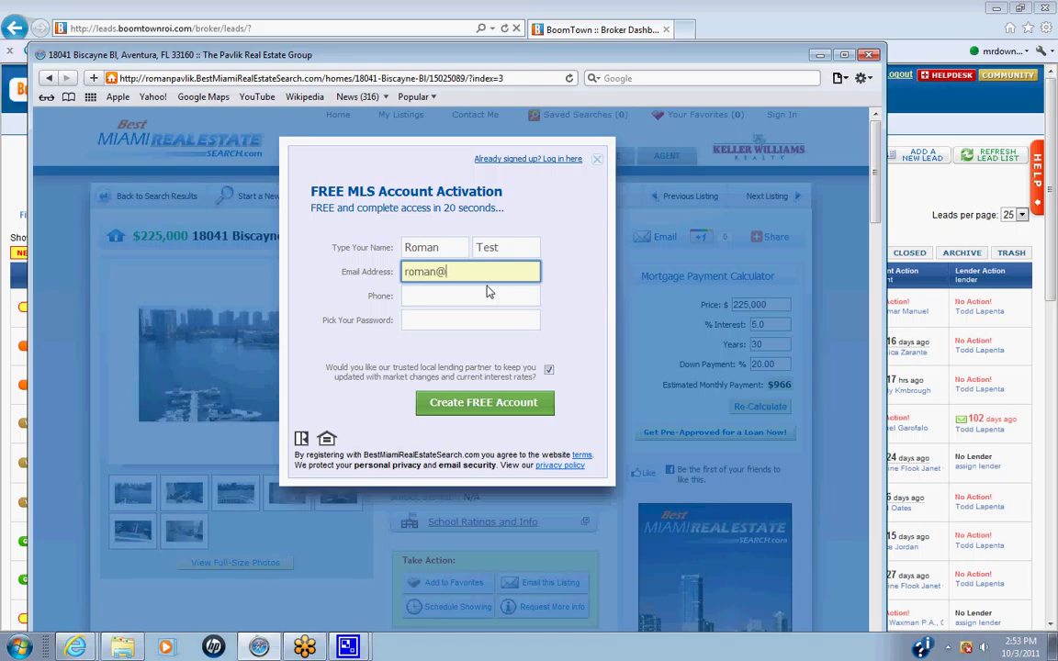
{"action": "type", "text": ".com"}
{"action": "key", "text": "Tab"}
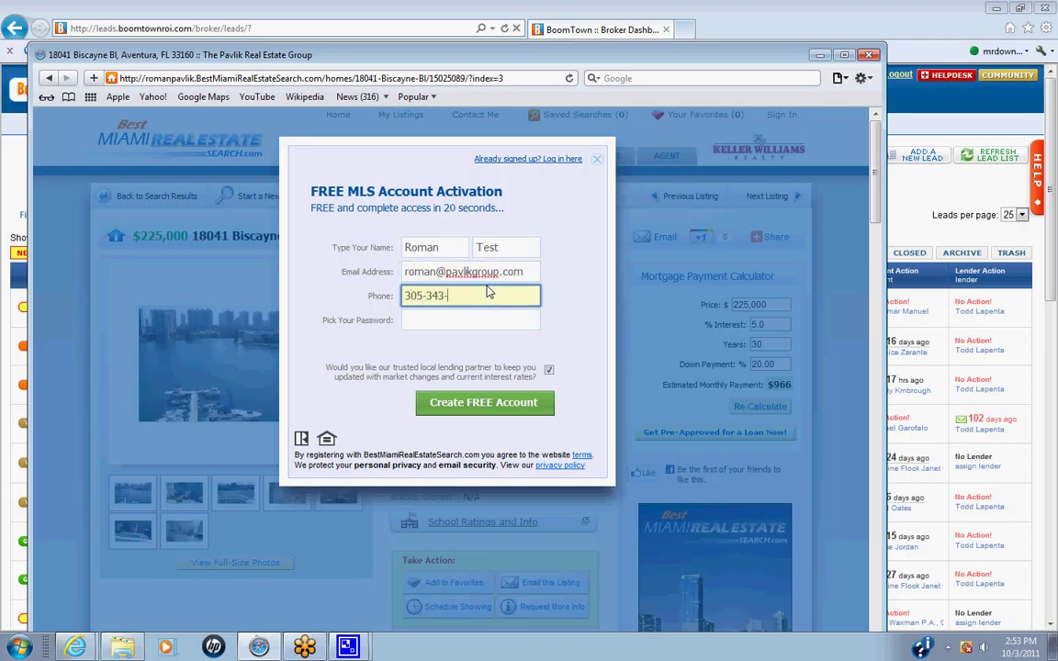
{"action": "type", "text": "0"}
{"action": "key", "text": "Tab"}
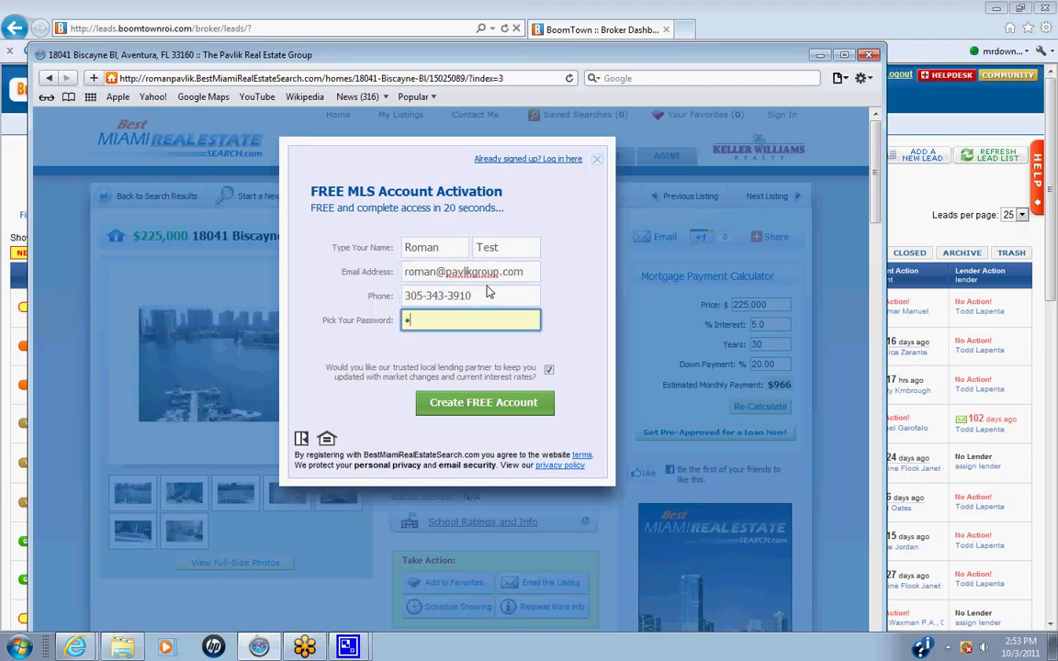
{"action": "left_click", "coordinate": [507, 401]}
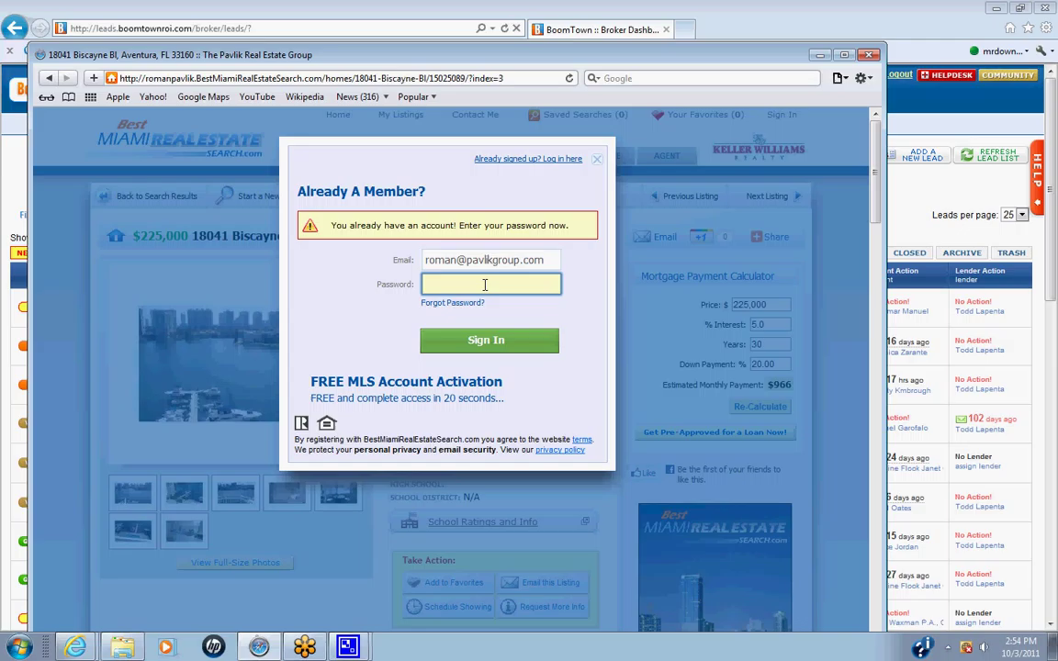
- Correct the sign-in email in the Already A Member form, enter the password and try signing in
{"action": "left_click", "coordinate": [456, 260]}
{"action": "key", "text": "BackSpace"}
{"action": "key", "text": "BackSpace"}
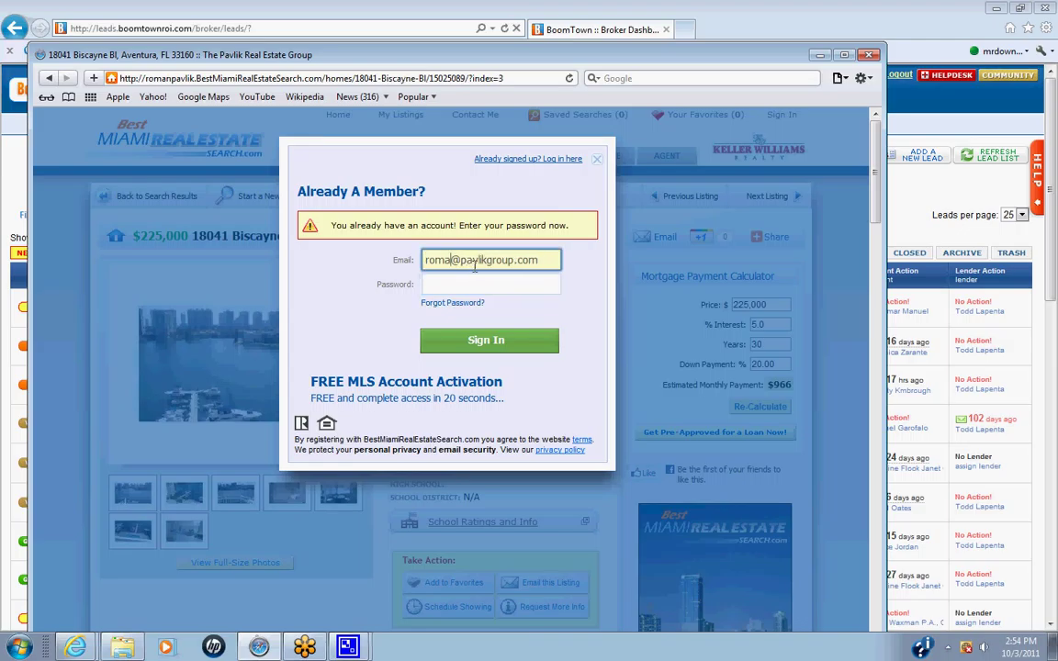
{"action": "key", "text": "BackSpace"}
{"action": "key", "text": "BackSpace"}
{"action": "key", "text": "BackSpace"}
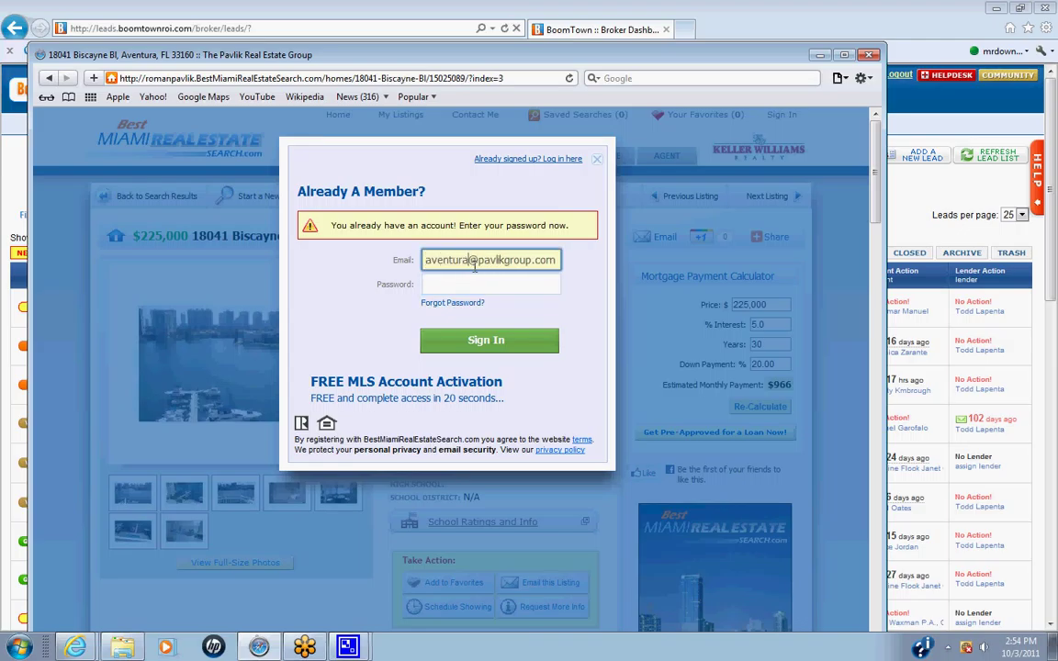
{"action": "left_click", "coordinate": [482, 284]}
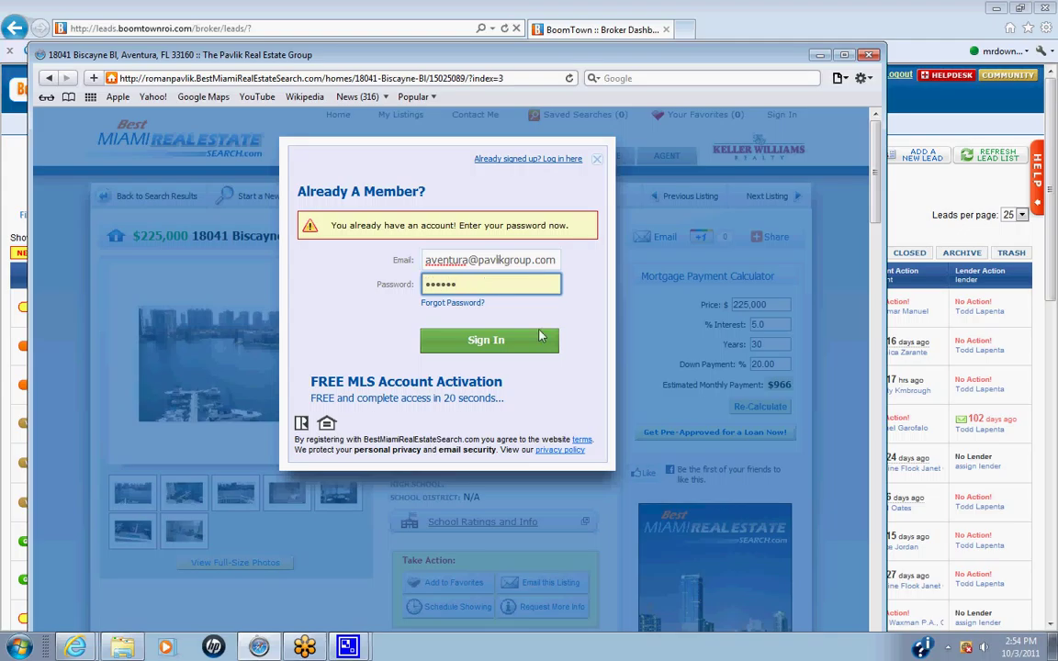
{"action": "left_click", "coordinate": [475, 343]}
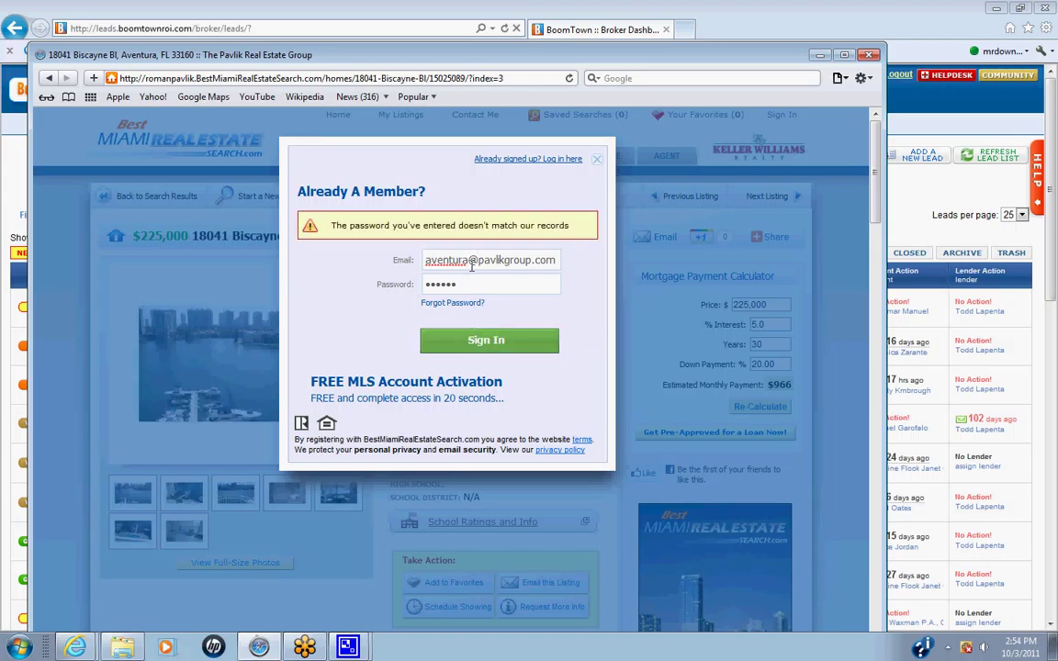
{"action": "left_click", "coordinate": [522, 160]}
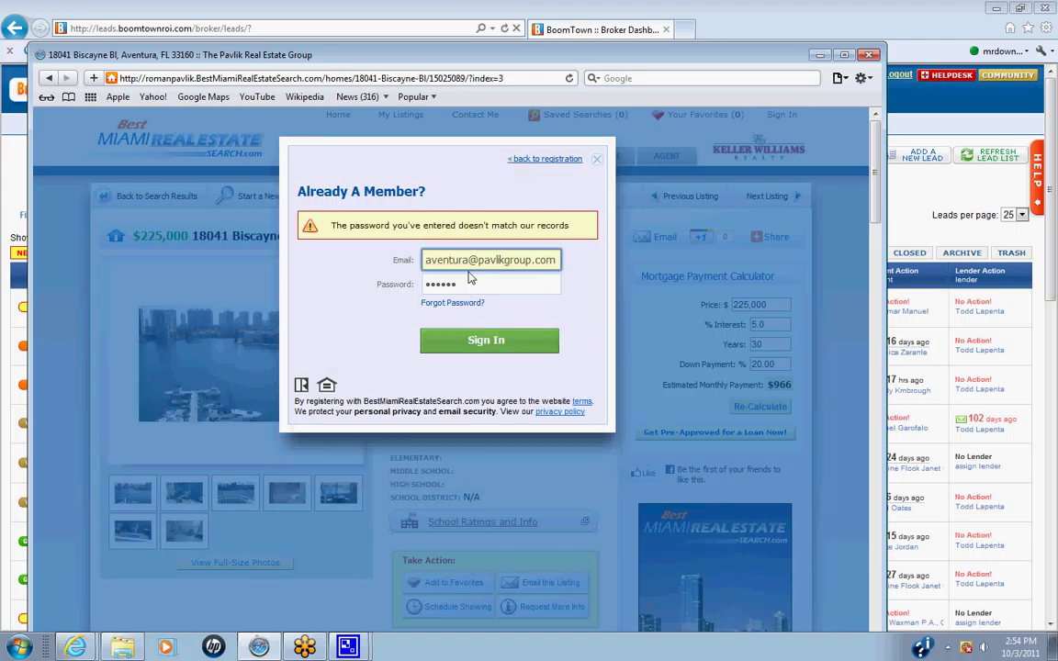
{"action": "left_click", "coordinate": [596, 159]}
{"action": "scroll", "coordinate": [551, 385], "scroll_direction": "down", "scroll_amount": 2}
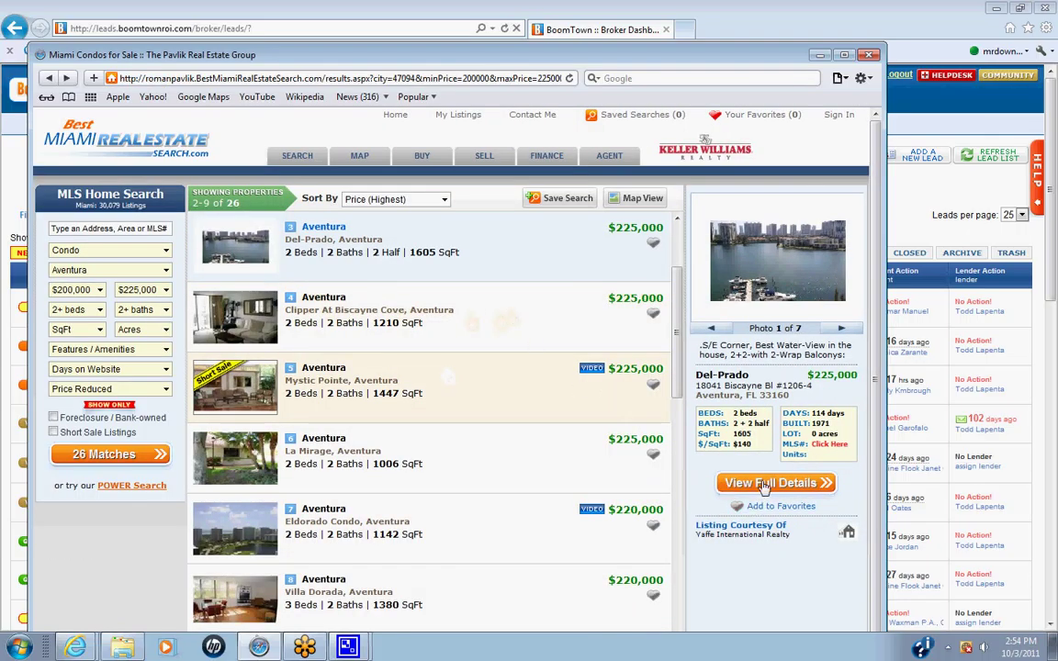
{"action": "left_click", "coordinate": [698, 439]}
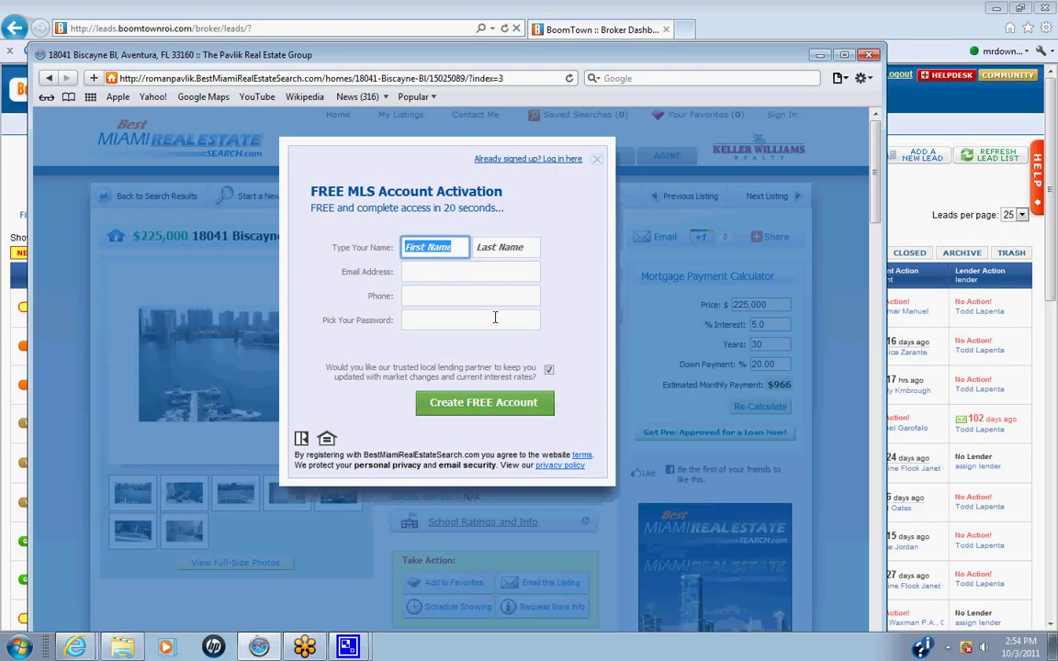
- Enter a new first name, last name and email in the activation form
{"action": "type", "text": "Ave"}
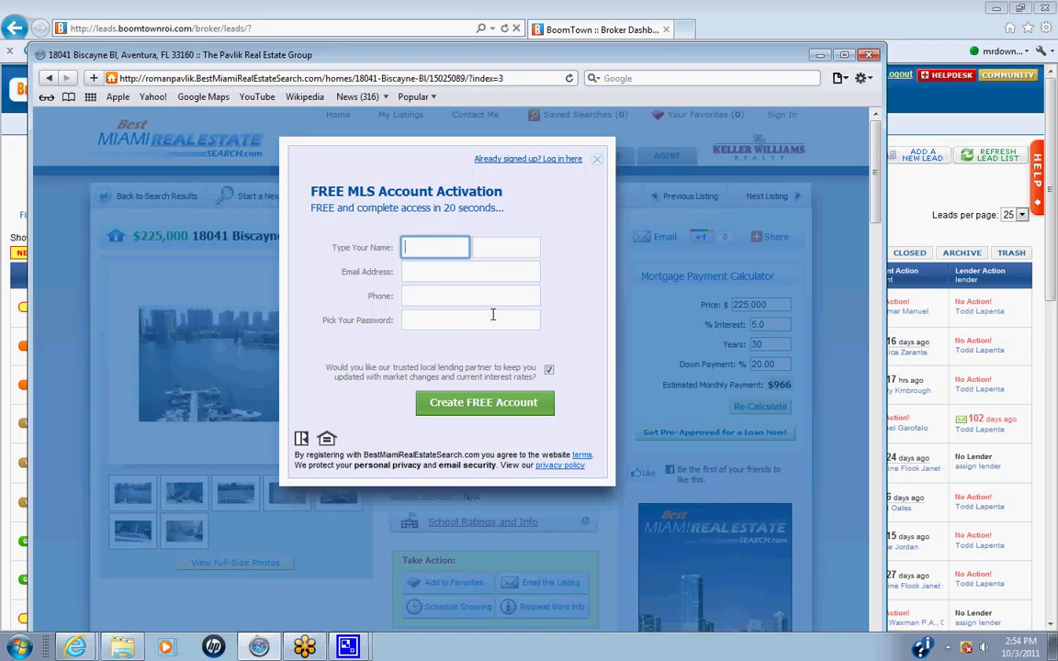
{"action": "type", "text": "r"}
{"action": "key", "text": "Tab"}
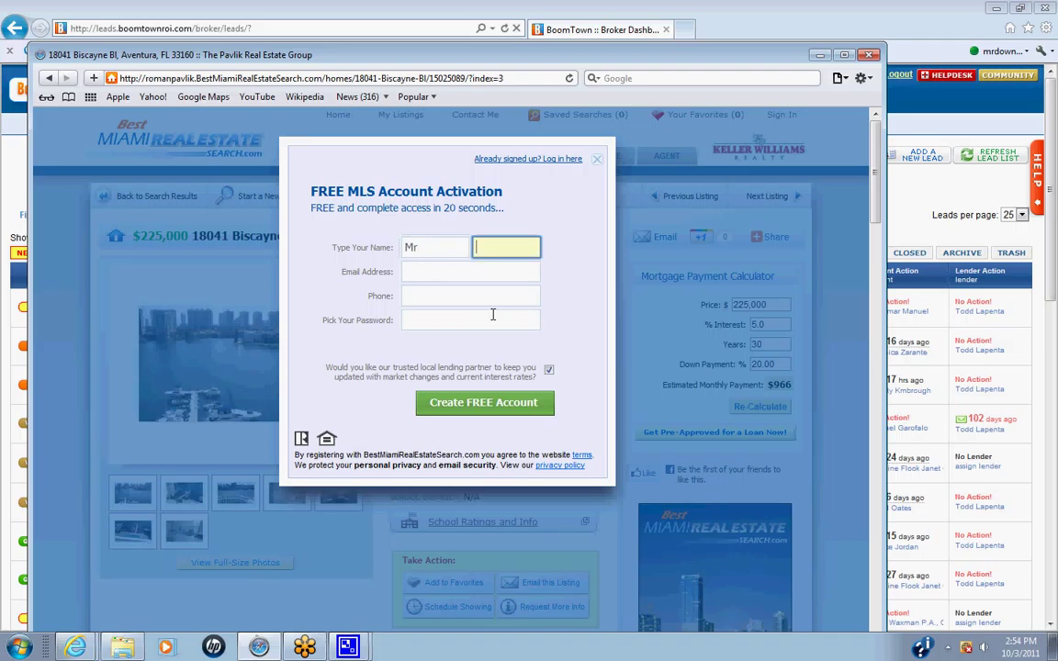
{"action": "type", "text": "ik"}
{"action": "key", "text": "Tab"}
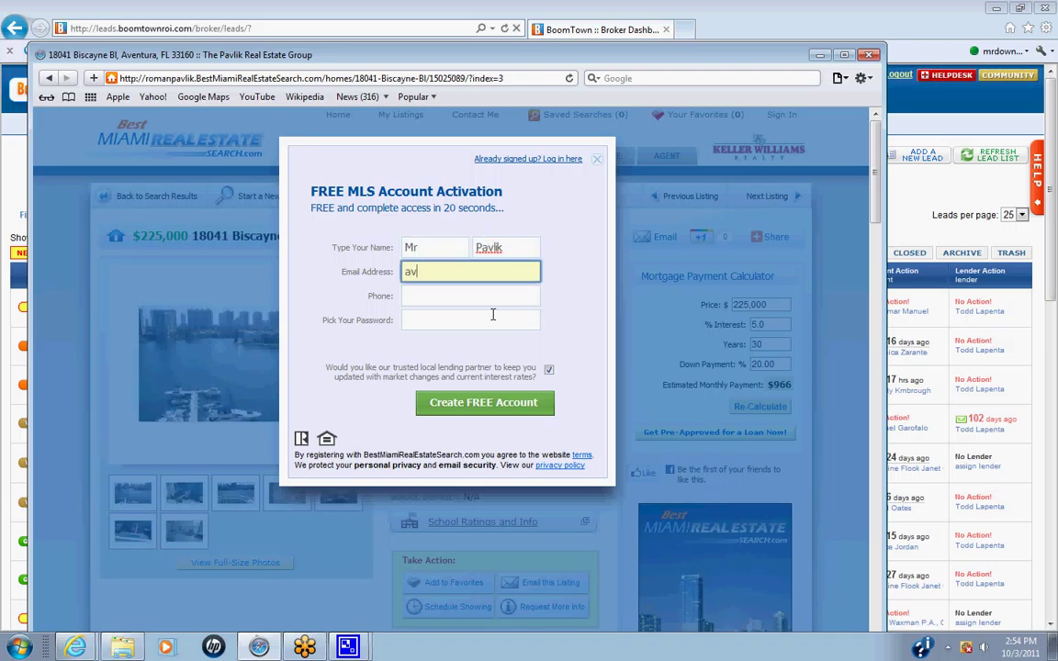
{"action": "type", "text": "@pavlikgrou"}
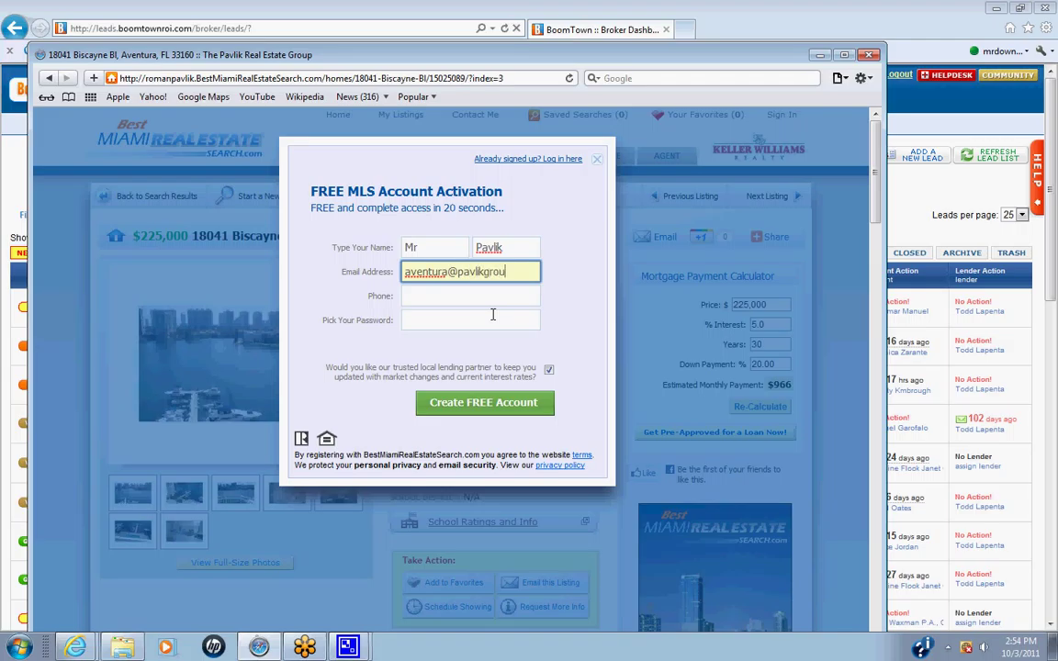
{"action": "type", "text": "p.com"}
{"action": "key", "text": "Tab"}
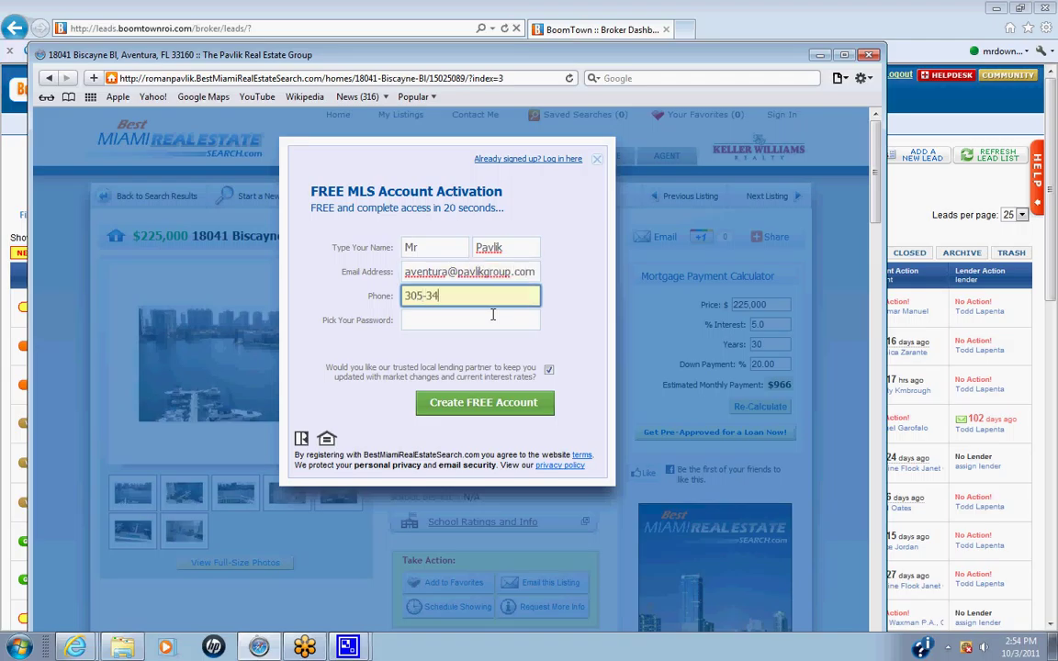
- Add the phone and password, submit the signup, and dismiss the existing-member prompt
{"action": "type", "text": "3-3910"}
{"action": "key", "text": "Tab"}
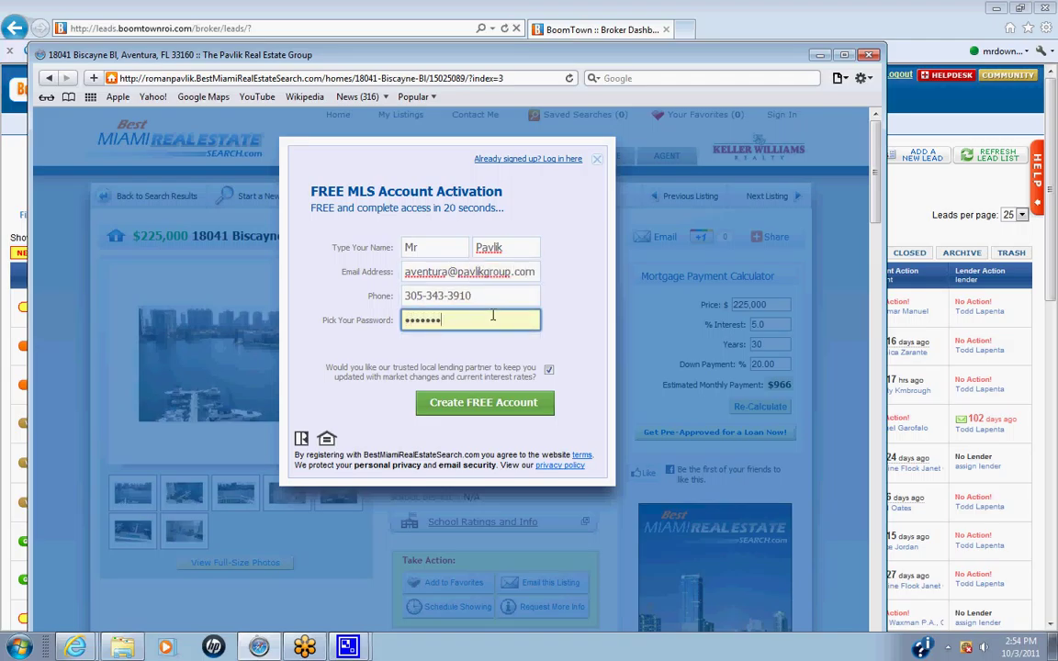
{"action": "left_click_drag", "start_coordinate": [411, 332], "coordinate": [420, 367]}
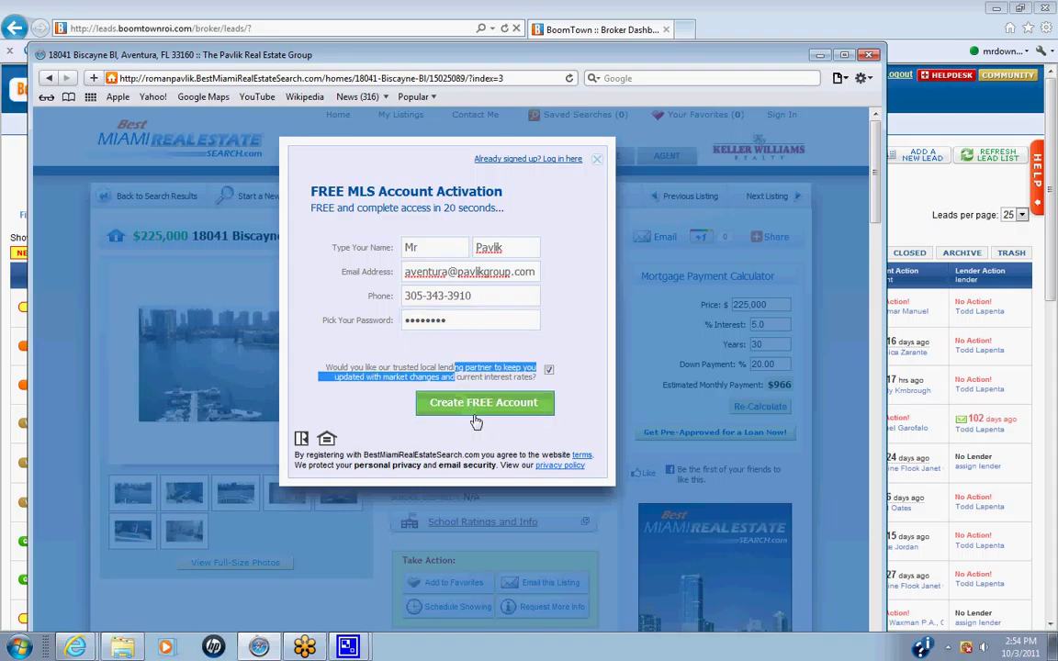
{"action": "left_click", "coordinate": [477, 409]}
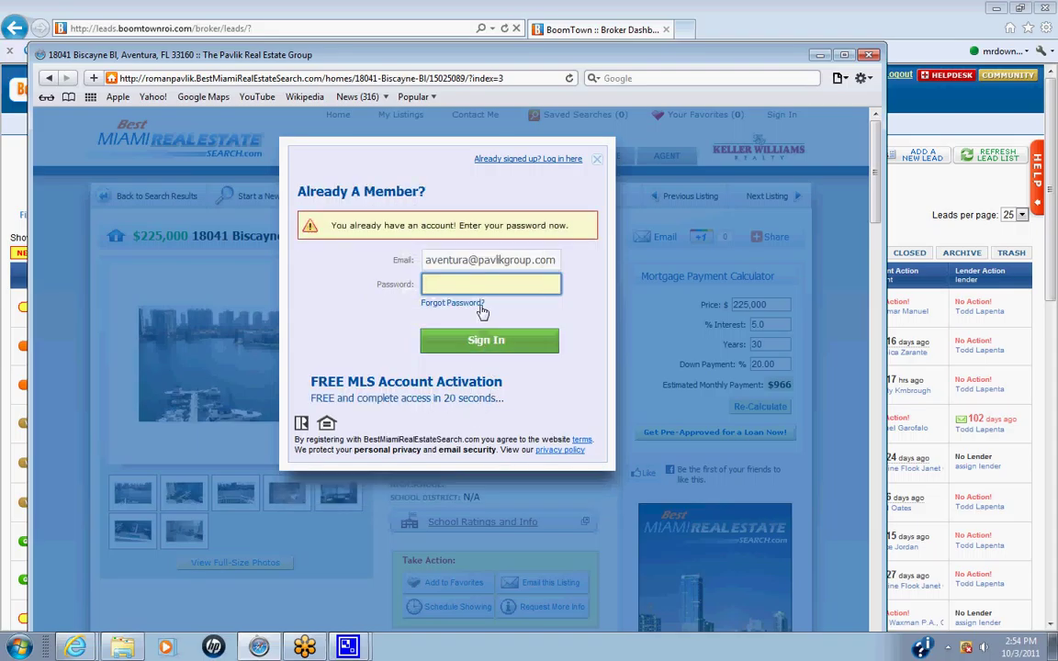
{"action": "left_click", "coordinate": [597, 165]}
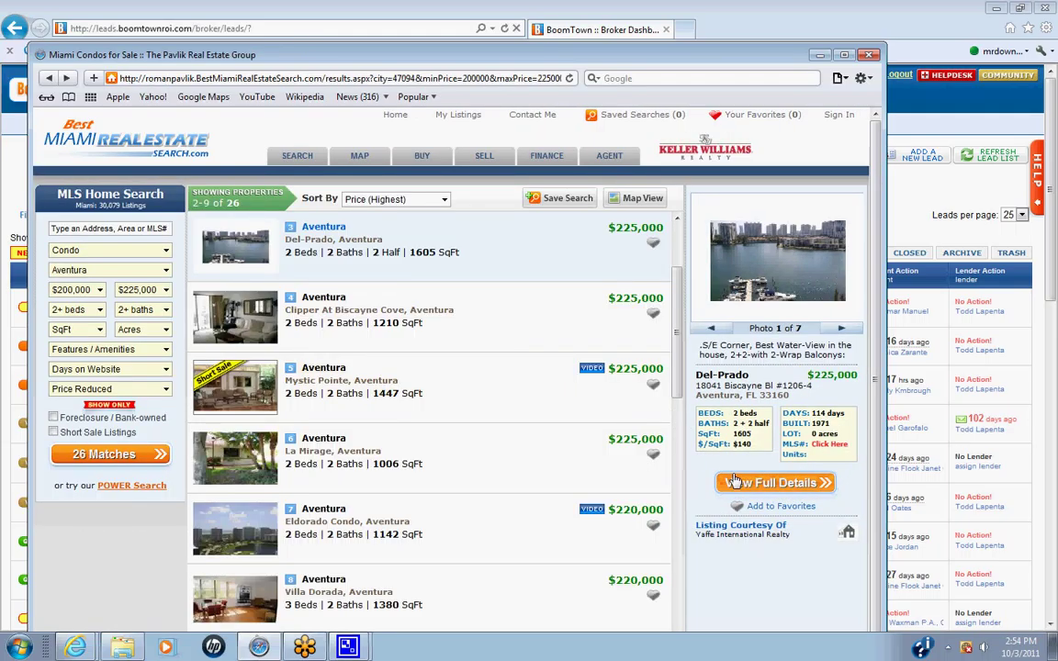
{"action": "left_click", "coordinate": [735, 482]}
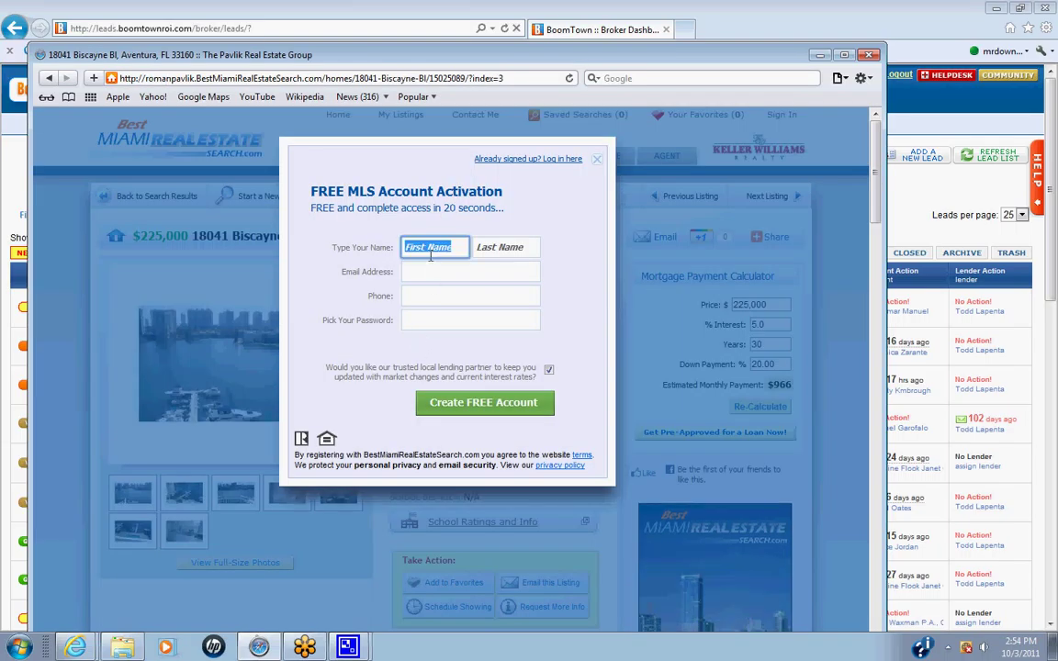
{"action": "type", "text": "mr"}
{"action": "key", "text": "Tab"}
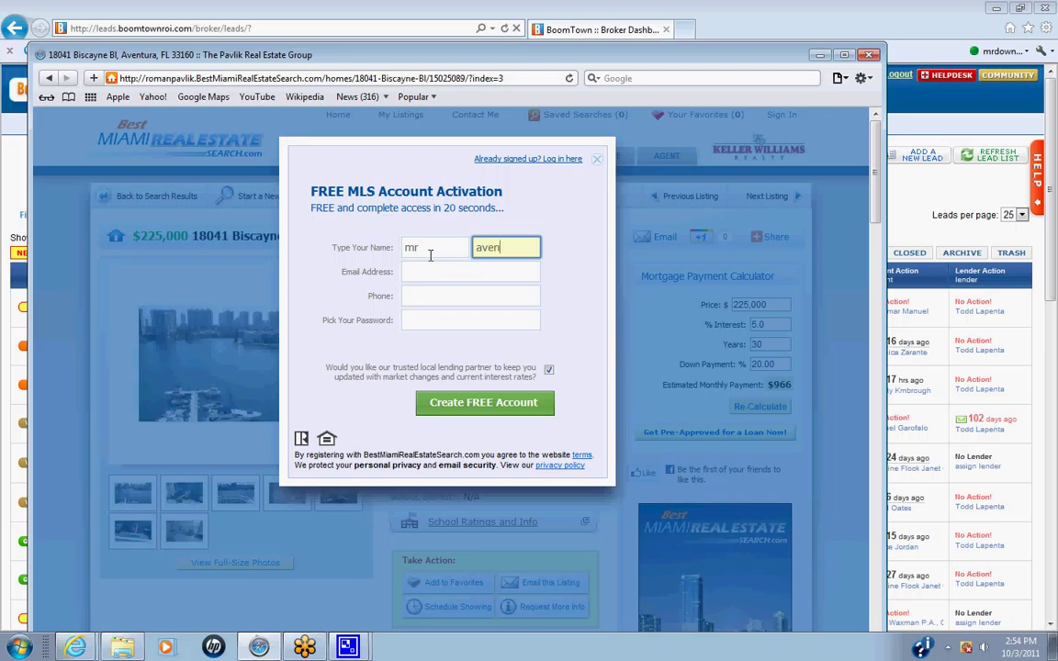
{"action": "key", "text": "Tab"}
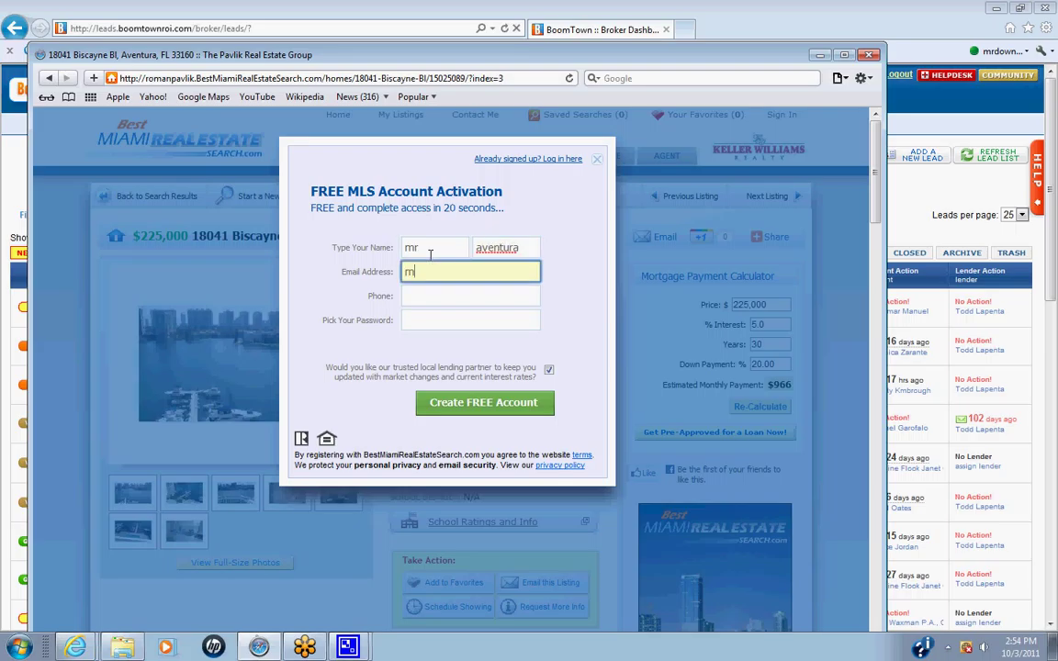
{"action": "type", "text": "@pavlikg"}
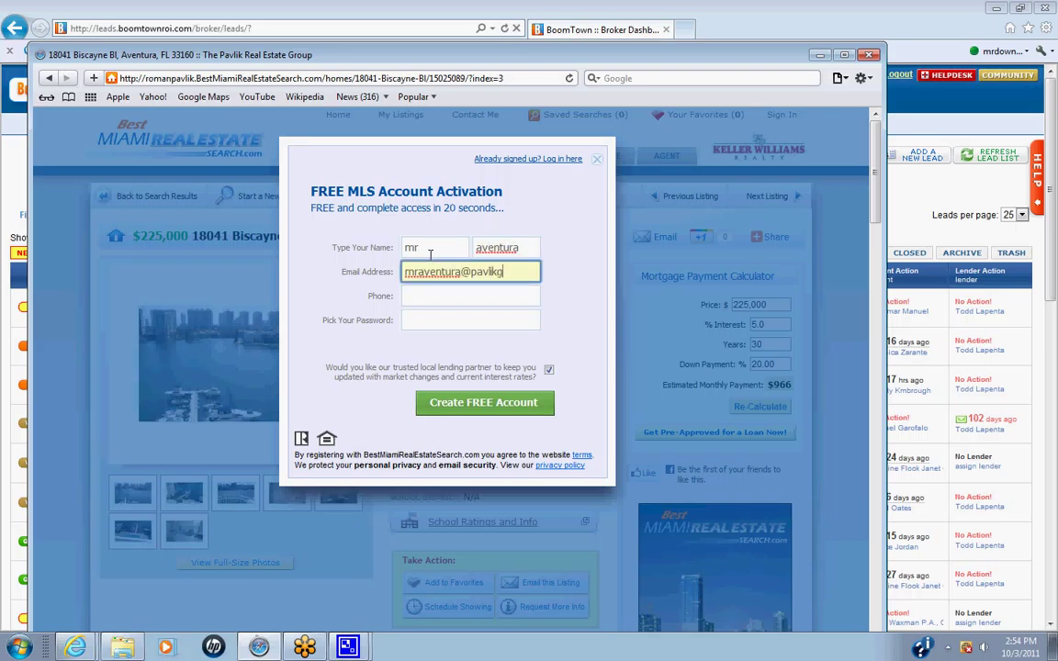
{"action": "type", "text": ".com"}
{"action": "key", "text": "Tab"}
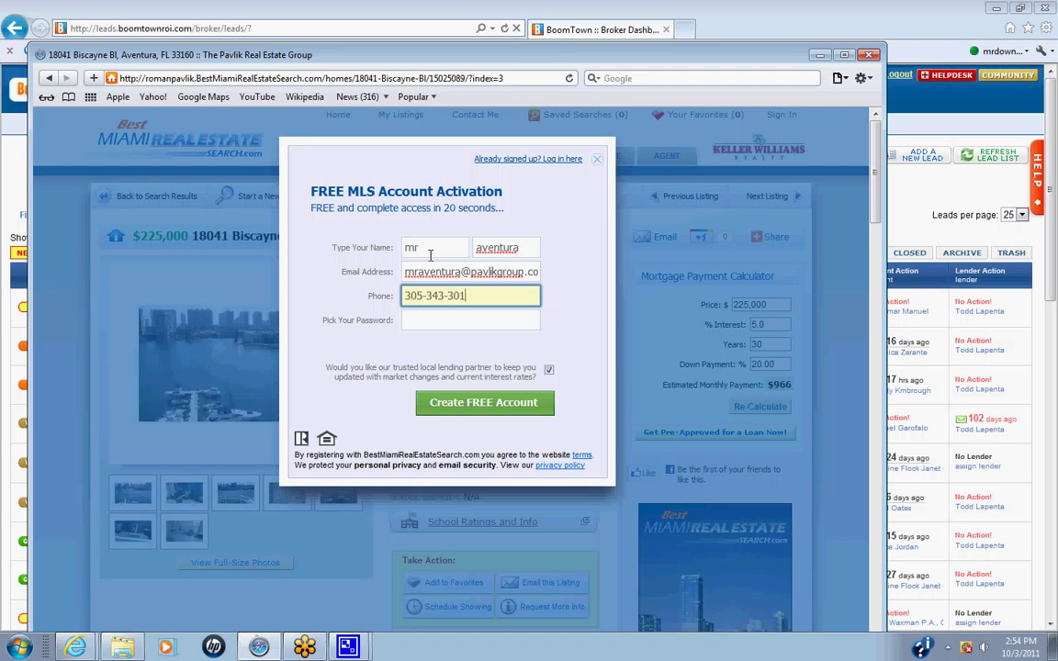
{"action": "key", "text": "Tab"}
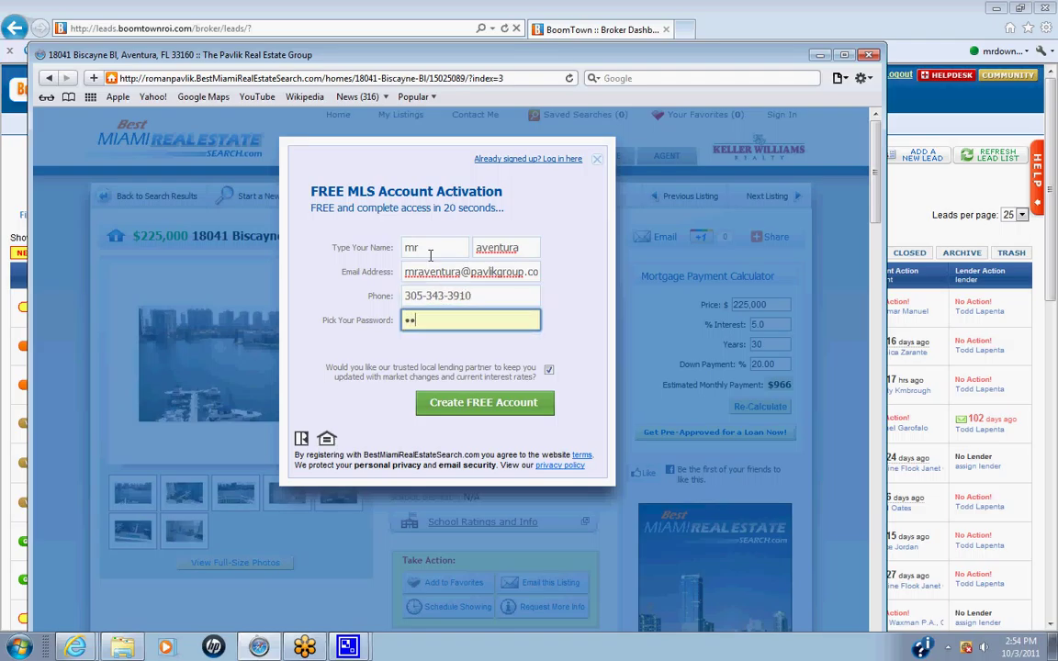
{"action": "key", "text": "Return"}
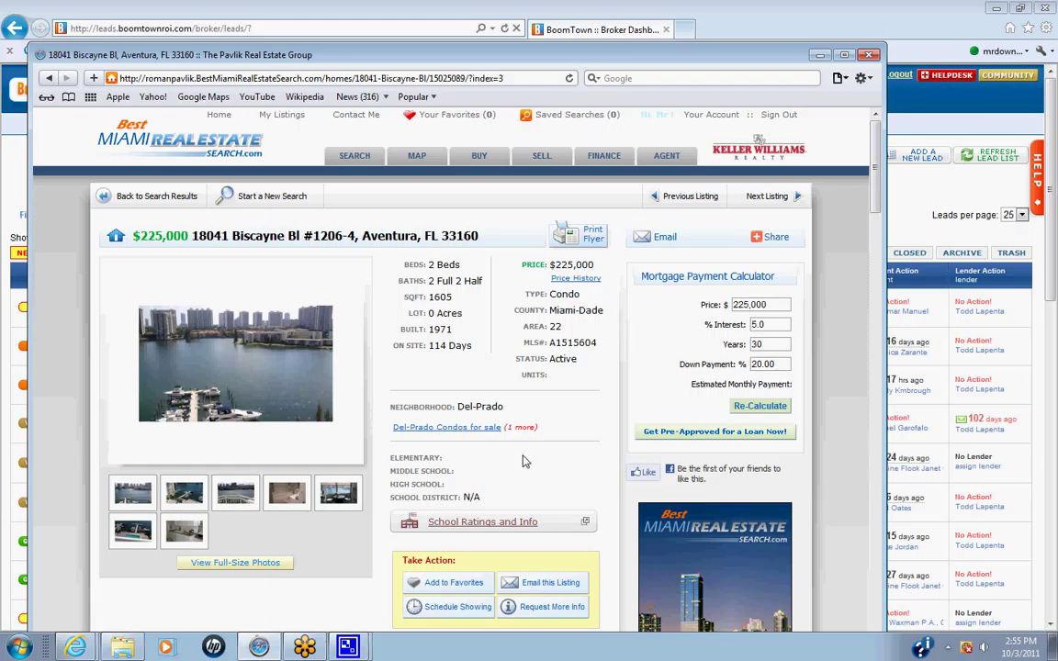
{"action": "left_click_drag", "start_coordinate": [564, 48], "coordinate": [1057, 102]}
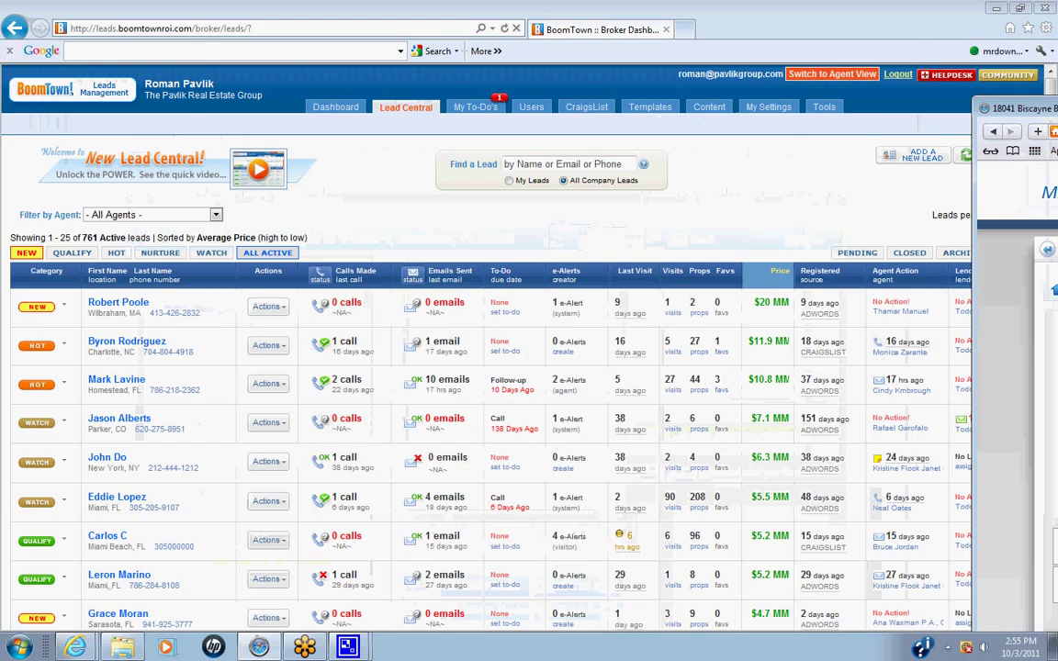
{"action": "key", "text": "alt+Tab"}
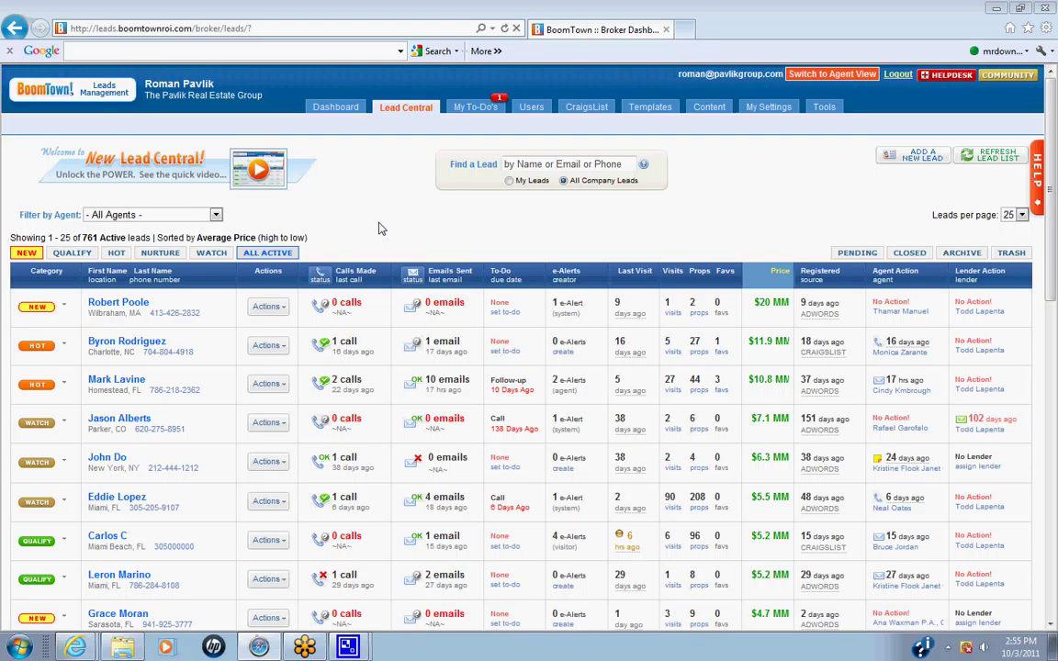
{"action": "left_click", "coordinate": [216, 217]}
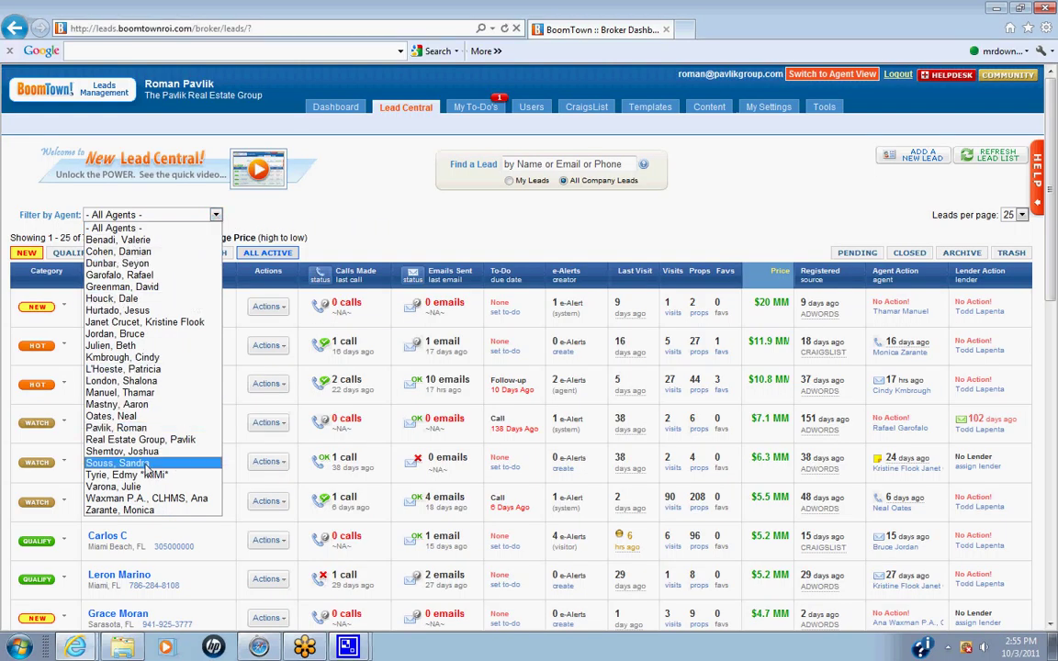
{"action": "left_click", "coordinate": [156, 431]}
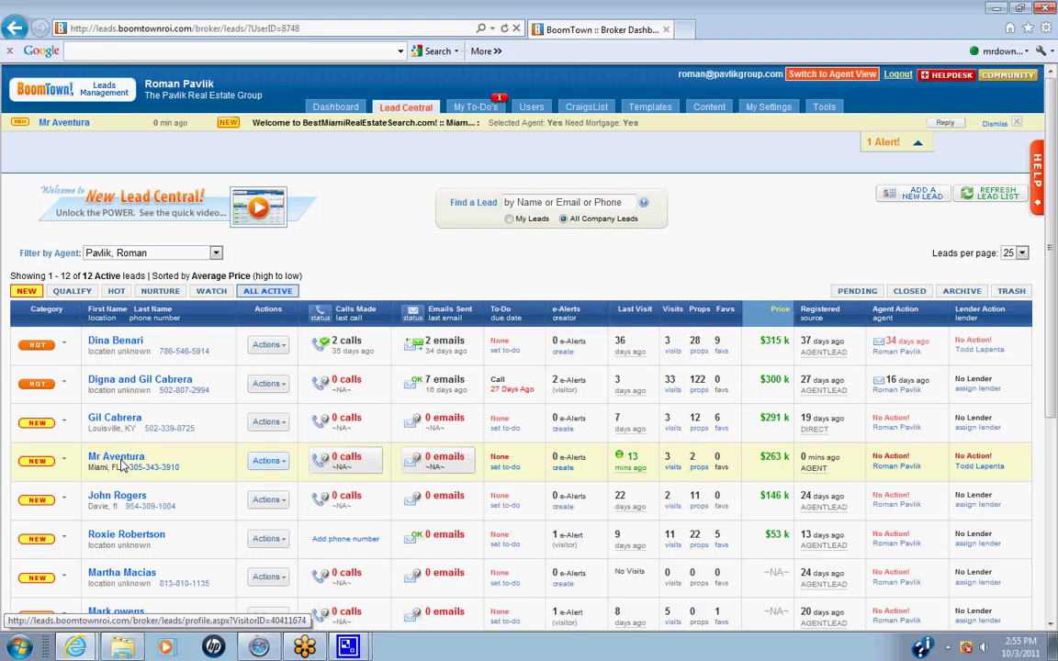
{"action": "left_click", "coordinate": [215, 254]}
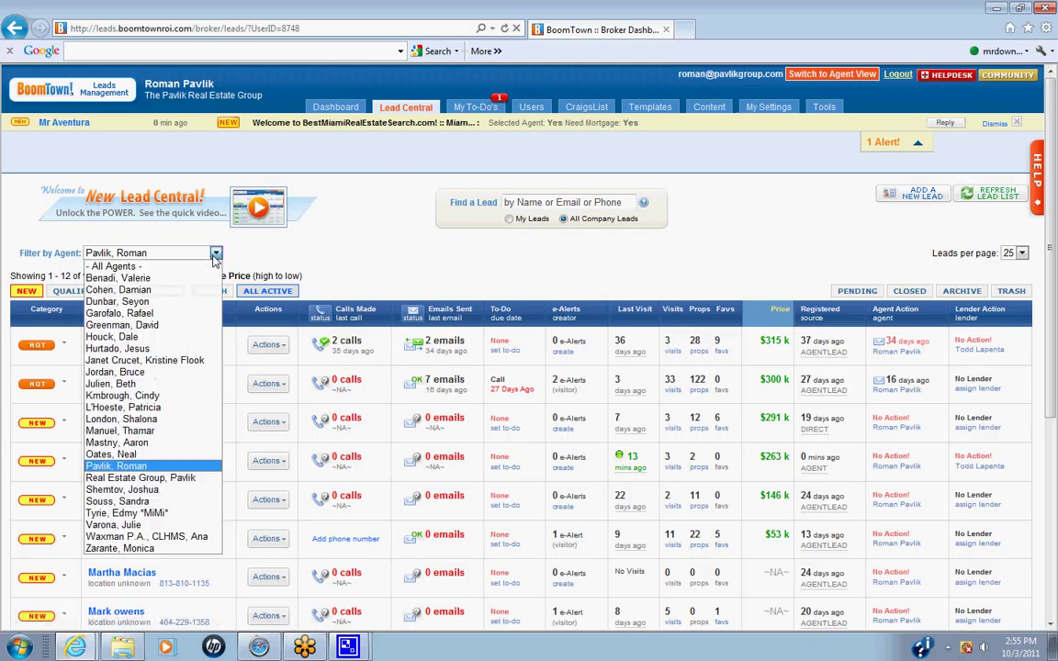
{"action": "left_click", "coordinate": [138, 265]}
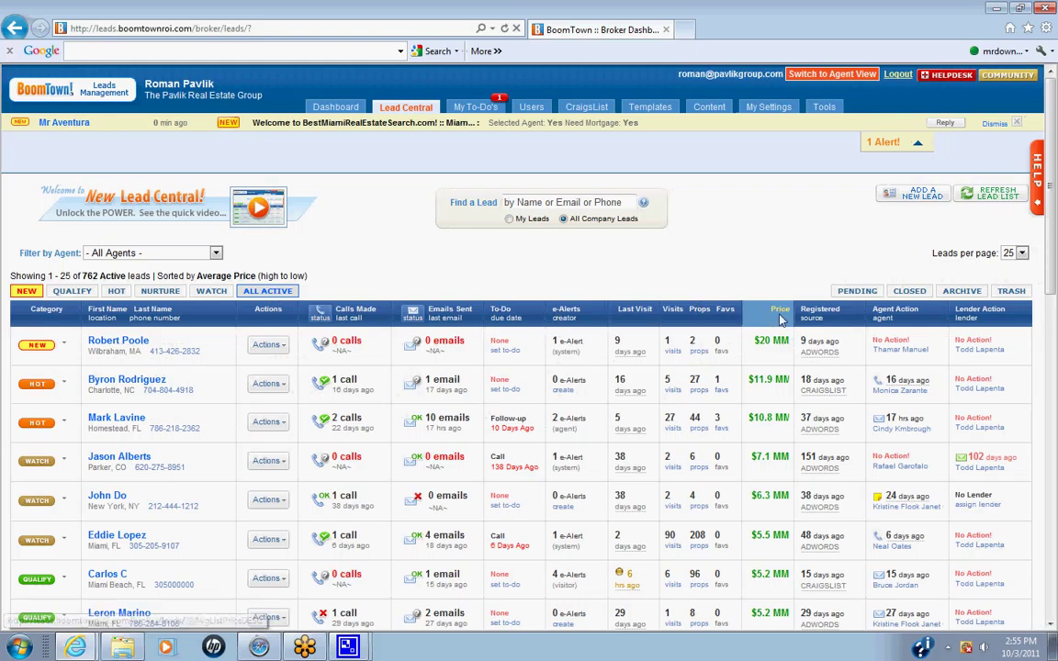
{"action": "left_click", "coordinate": [779, 311]}
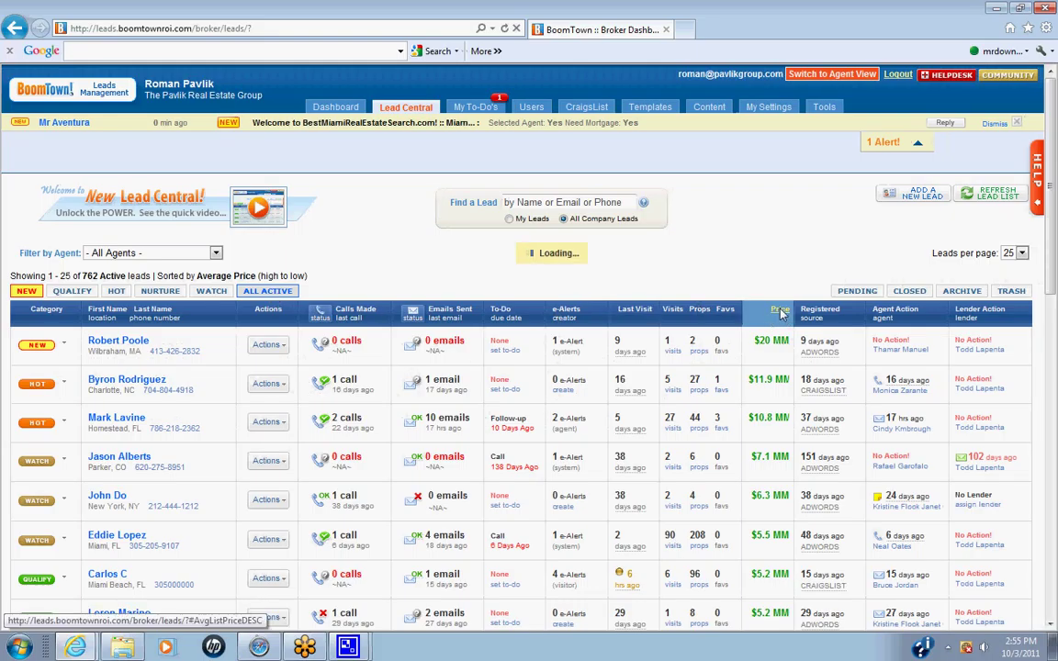
{"action": "left_click", "coordinate": [779, 311]}
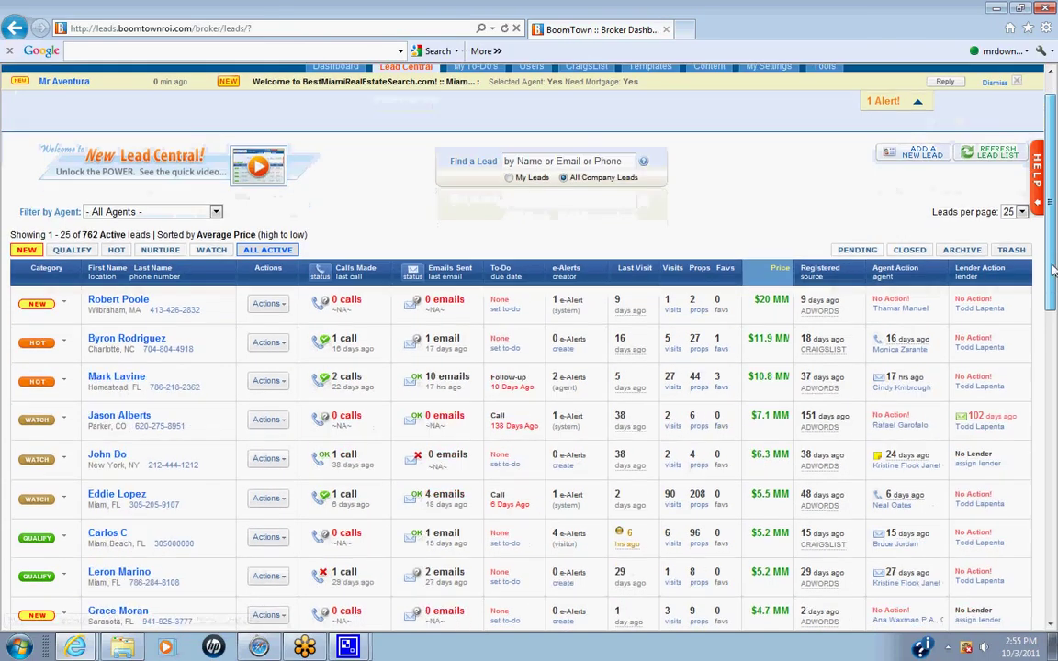
{"action": "left_click_drag", "start_coordinate": [1054, 248], "coordinate": [1054, 327]}
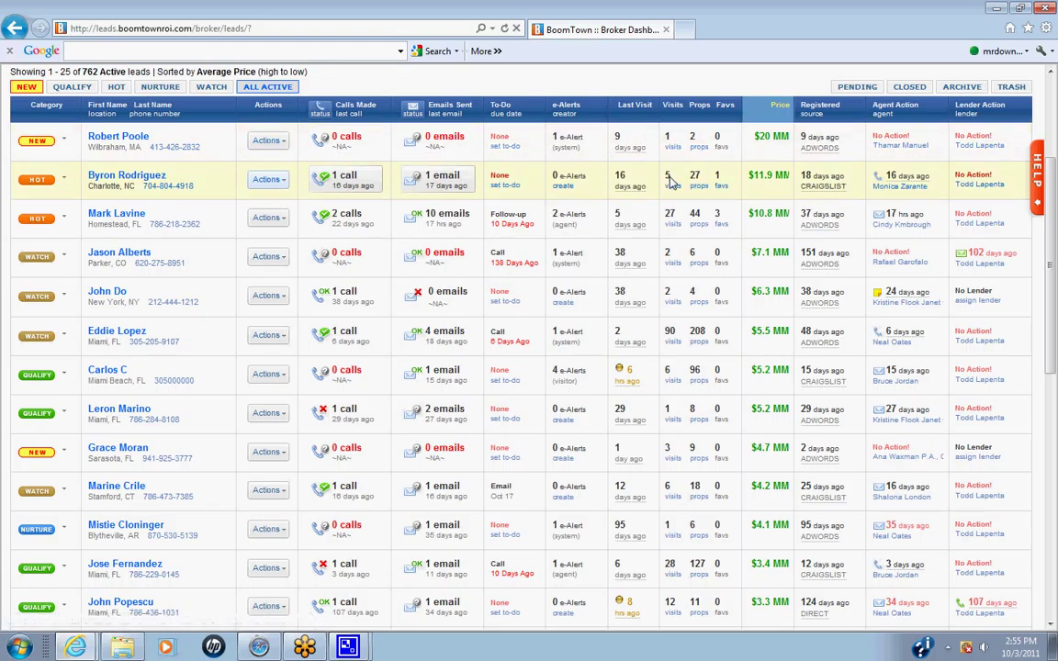
{"action": "double_click", "coordinate": [718, 175]}
{"action": "left_click", "coordinate": [703, 221]}
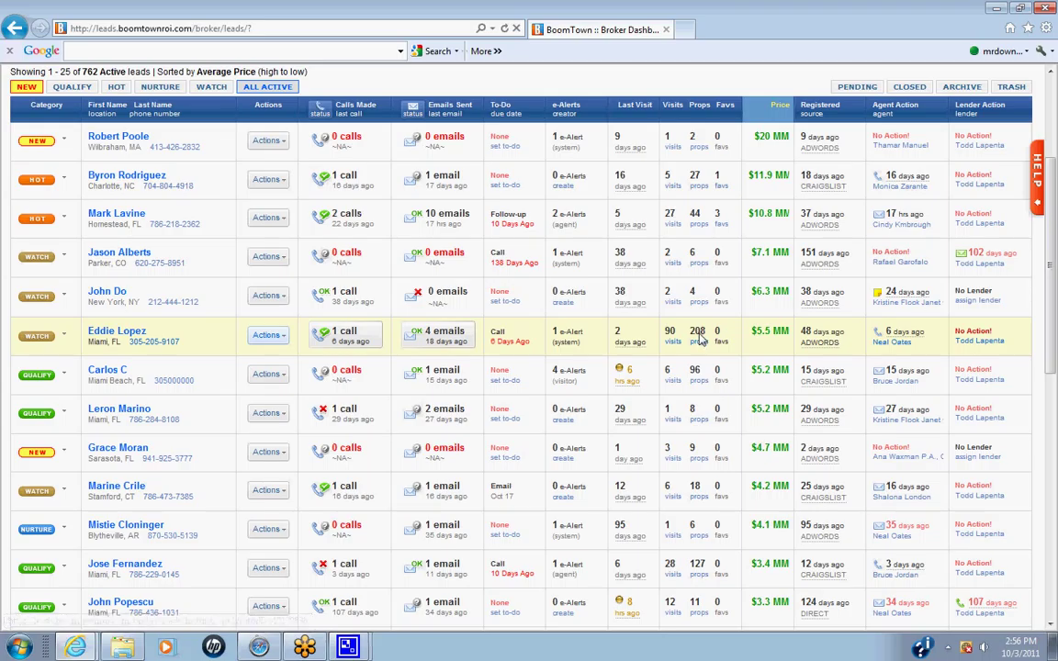
- Sort Lead Central by Last Visit and scroll through the list to spot the new test lead
{"action": "left_click", "coordinate": [632, 107]}
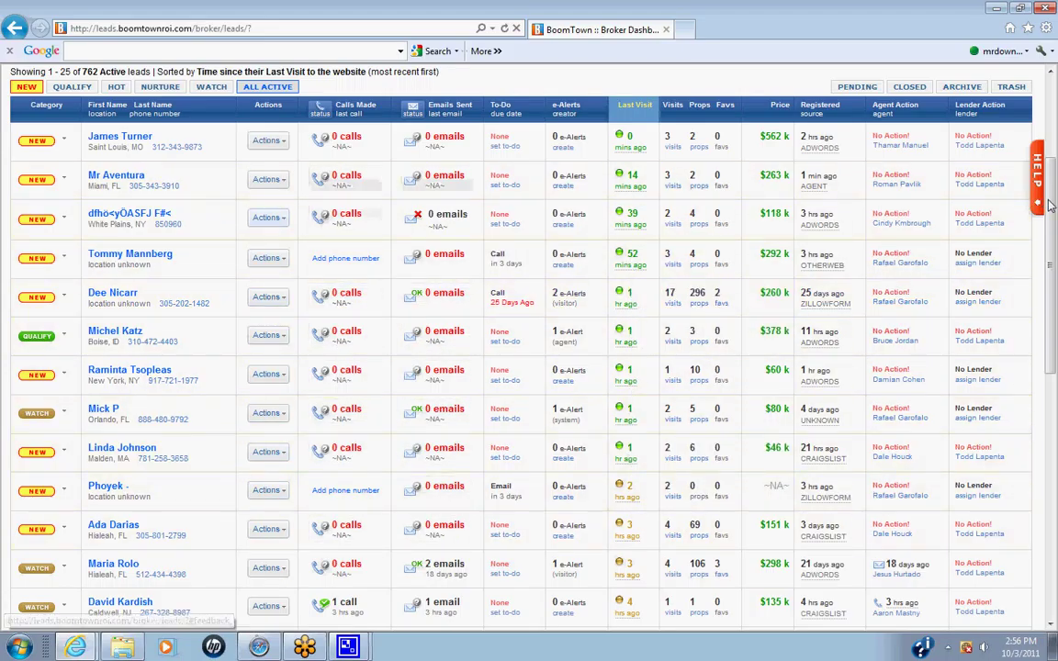
{"action": "scroll", "coordinate": [1053, 259], "scroll_direction": "down", "scroll_amount": 3}
{"action": "scroll", "coordinate": [1053, 259], "scroll_direction": "down", "scroll_amount": 4}
{"action": "scroll", "coordinate": [838, 198], "scroll_direction": "up", "scroll_amount": 8}
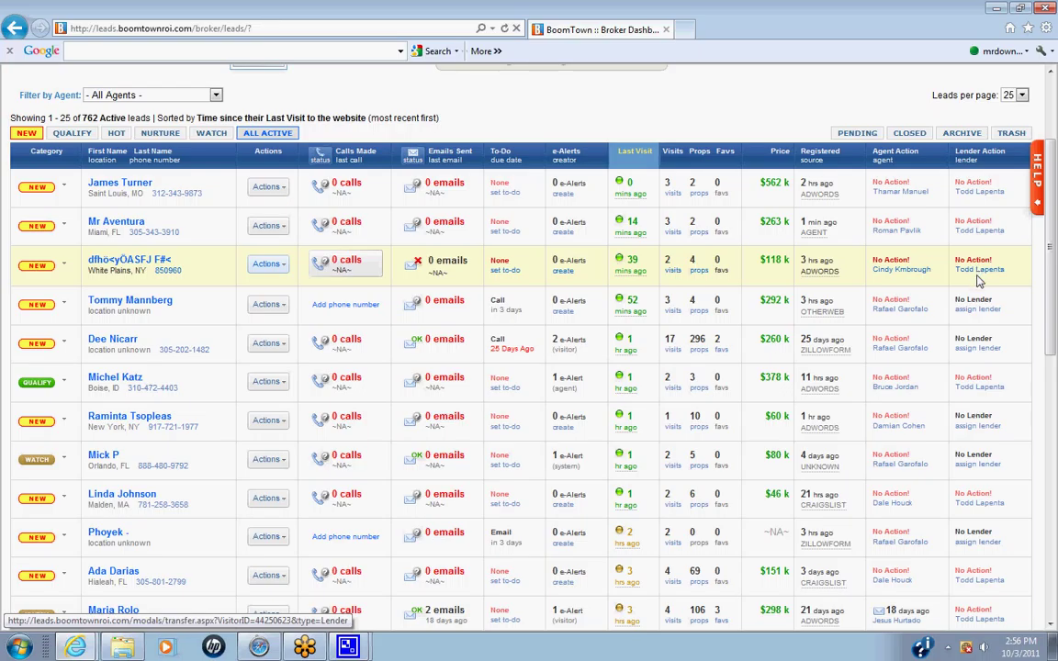
{"action": "scroll", "coordinate": [560, 183], "scroll_direction": "up", "scroll_amount": 3}
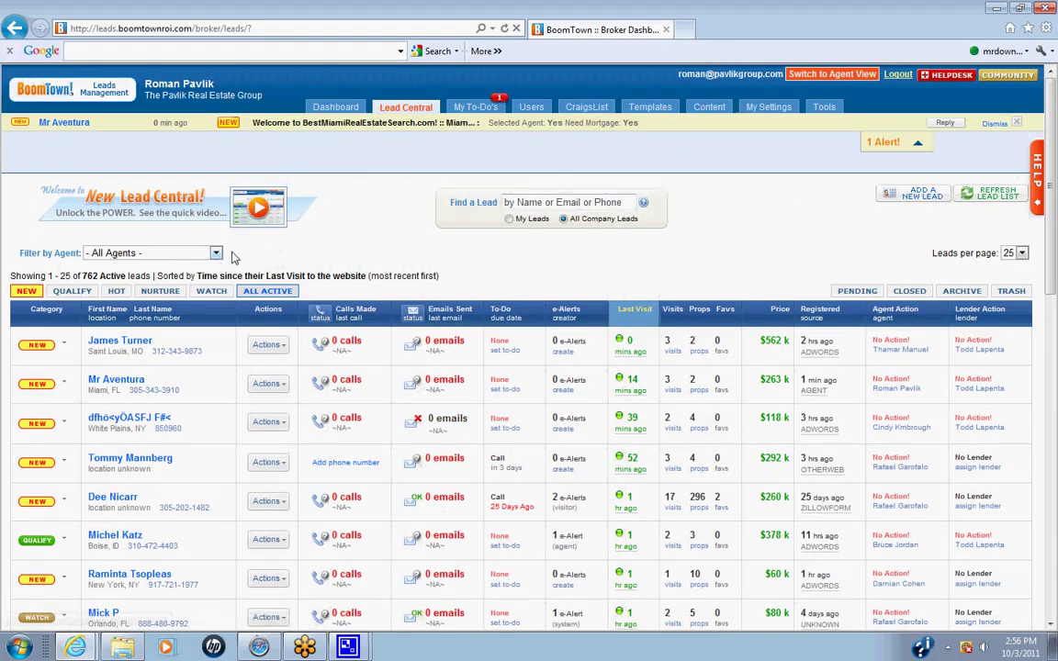
{"action": "left_click", "coordinate": [328, 107]}
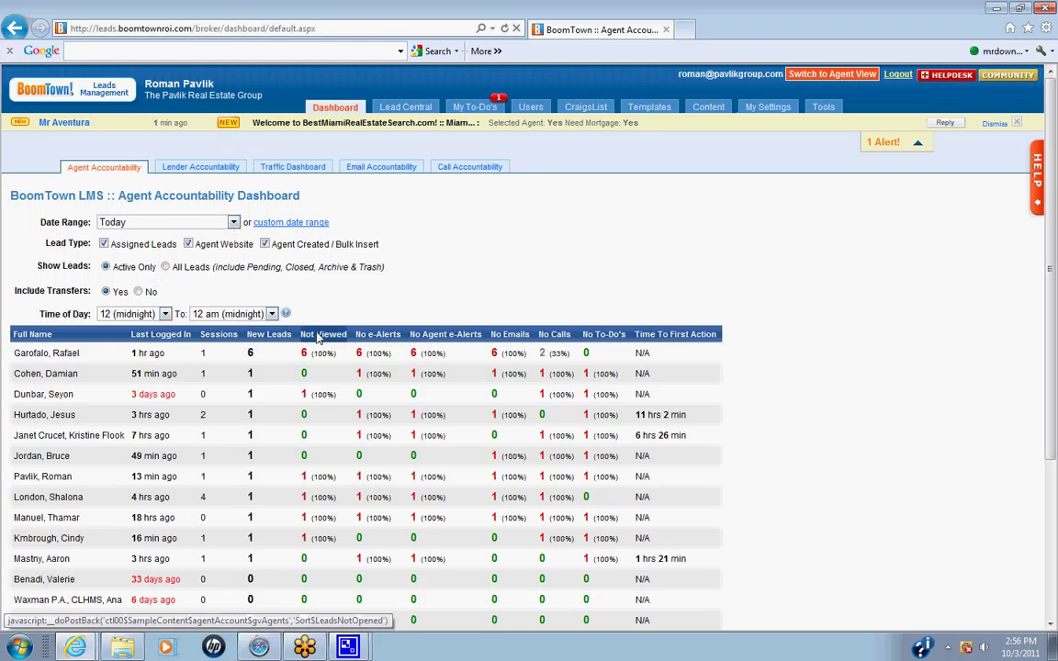
- Review today's Traffic Dashboard (63 visitors, 14 leads), then view the Lender Accountability Dashboard
{"action": "left_click", "coordinate": [292, 166]}
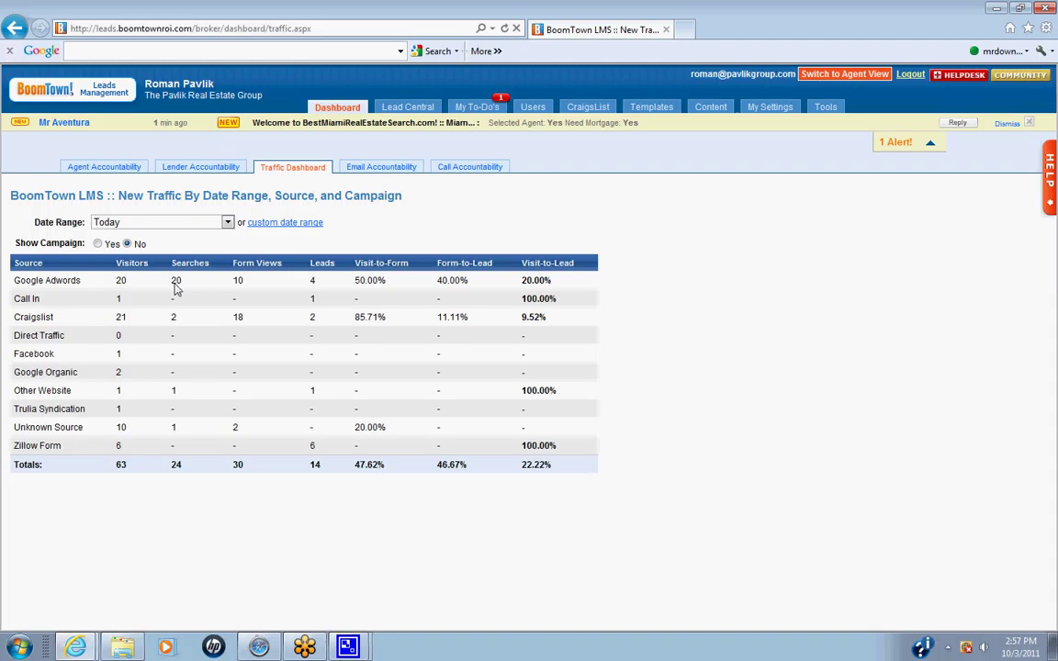
{"action": "left_click", "coordinate": [204, 169]}
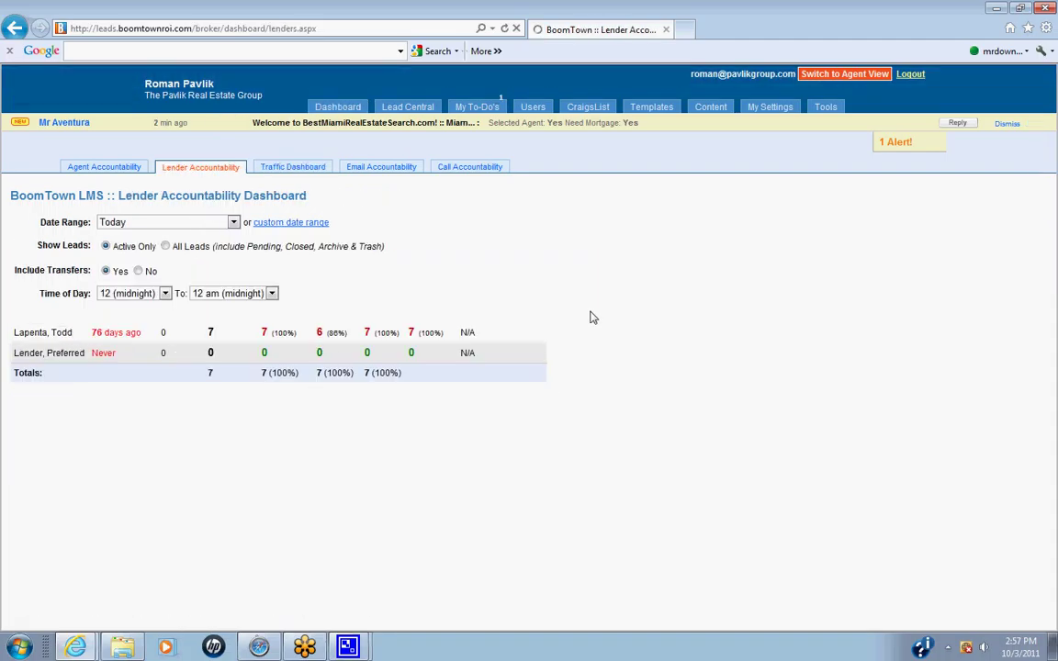
- Set the Lender Accountability date range to 'Last 7 days'
{"action": "left_click", "coordinate": [233, 223]}
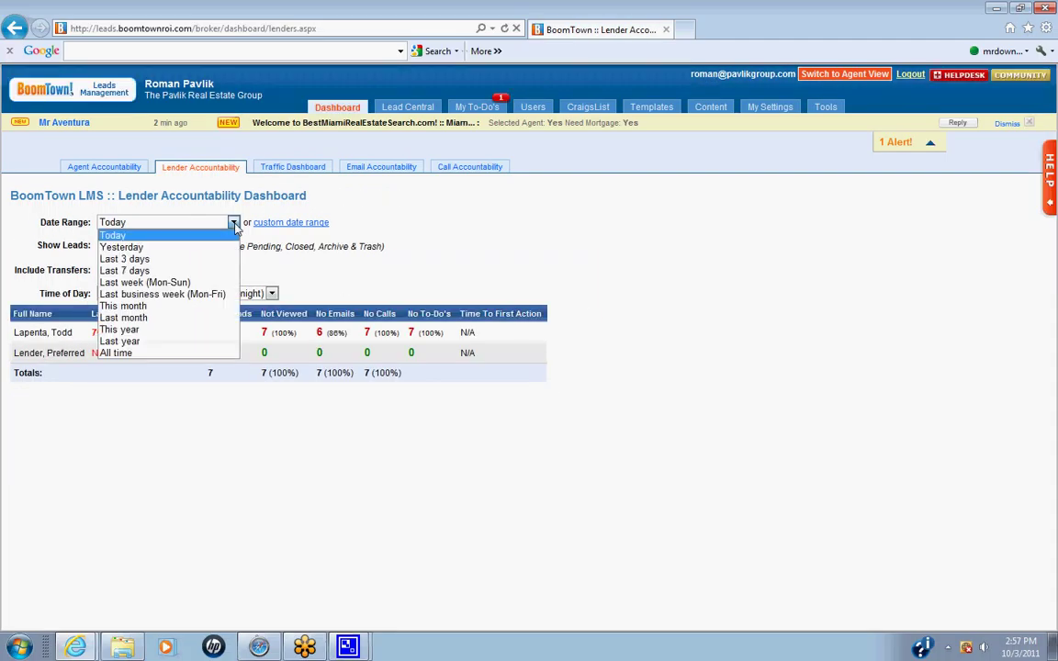
{"action": "left_click", "coordinate": [203, 270]}
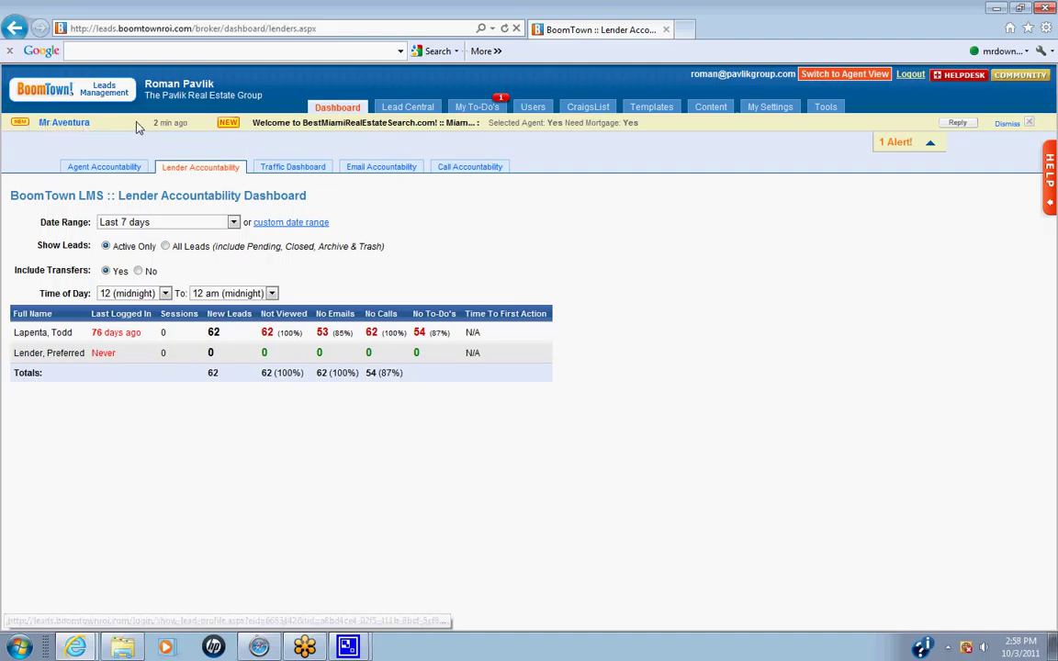
{"action": "left_click", "coordinate": [303, 123]}
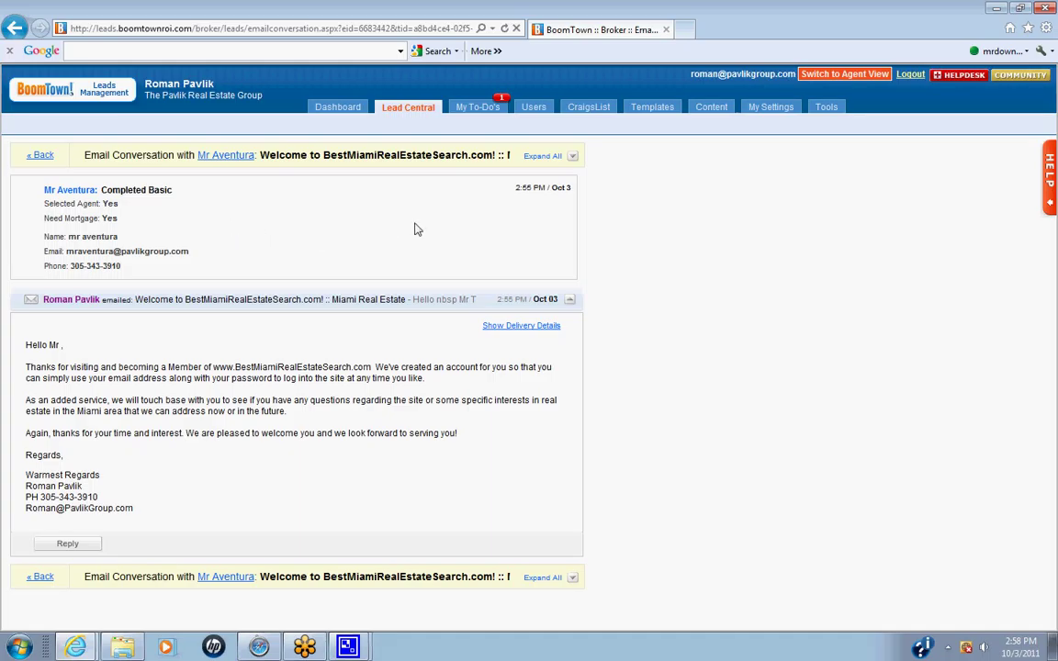
- After reviewing the welcome email thread, bring up the My To-Do's list
{"action": "left_click", "coordinate": [474, 109]}
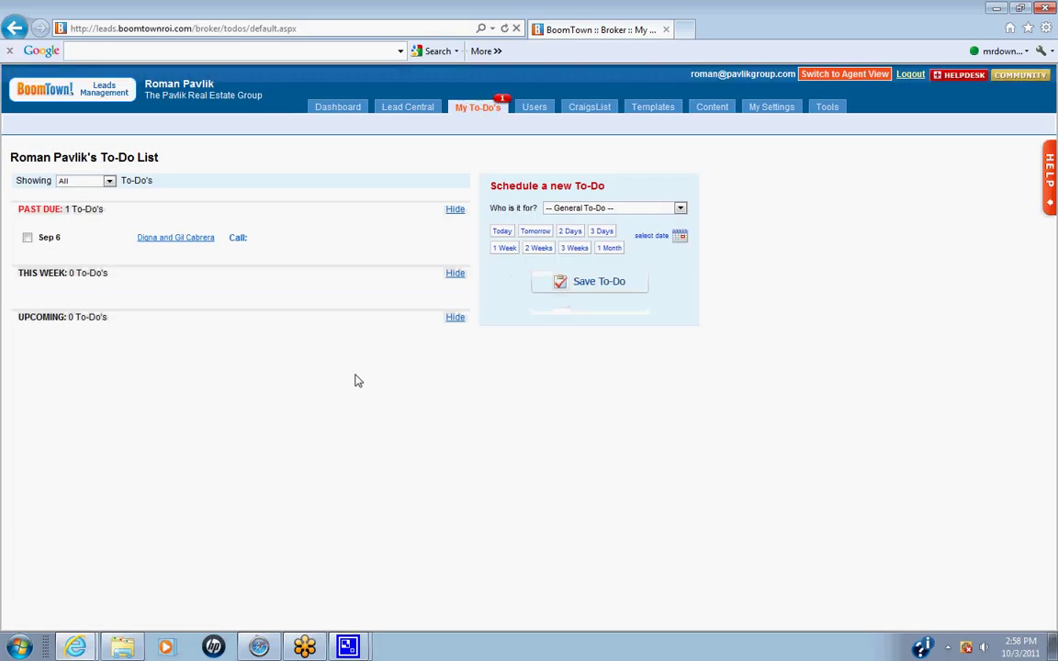